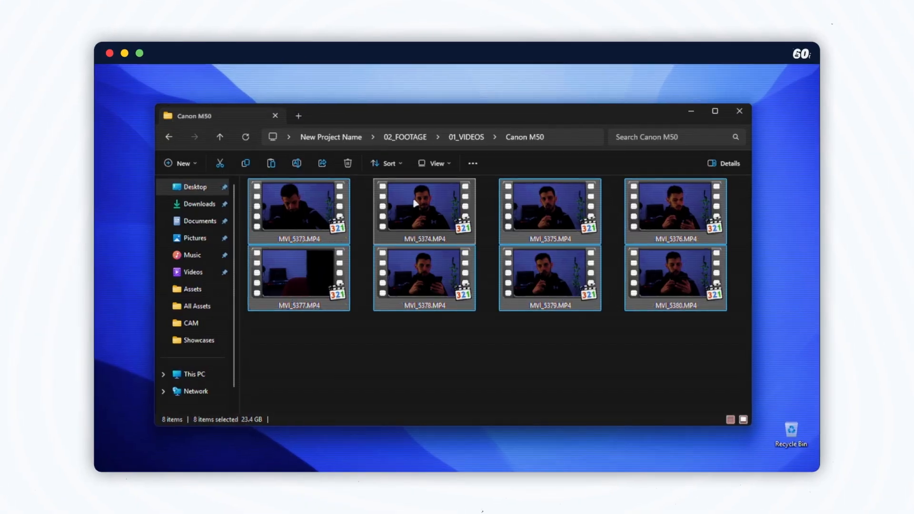
Try importing the eight MVI clips into the project's Canon M50 bin and through the Import dialog
drag(294, 276, 182, 324)
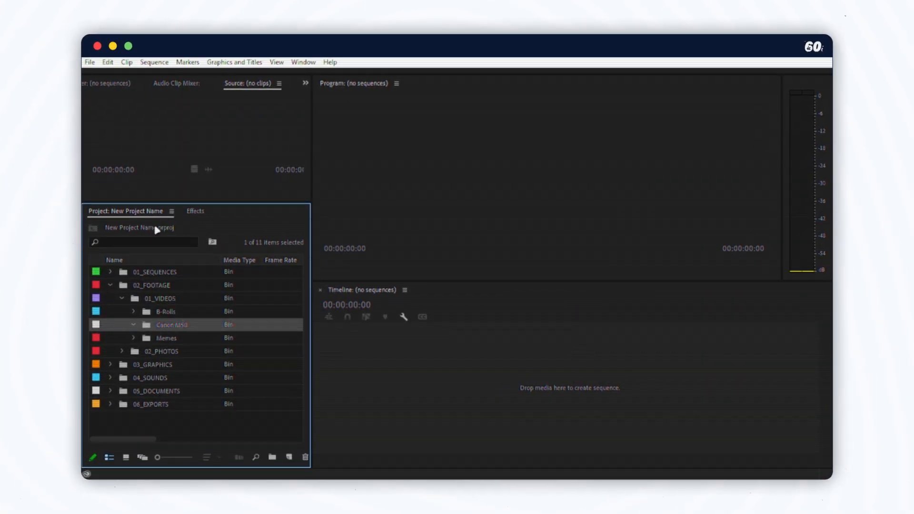
click(90, 63)
click(141, 356)
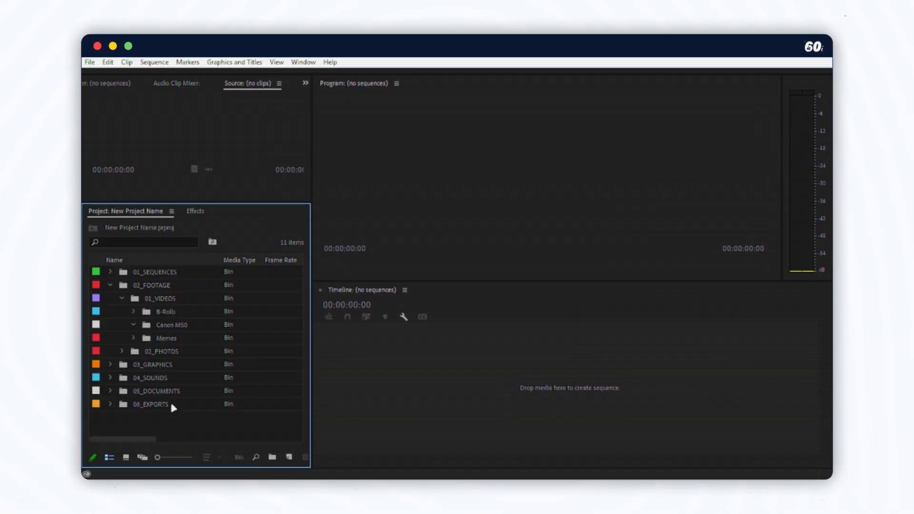
double_click(162, 421)
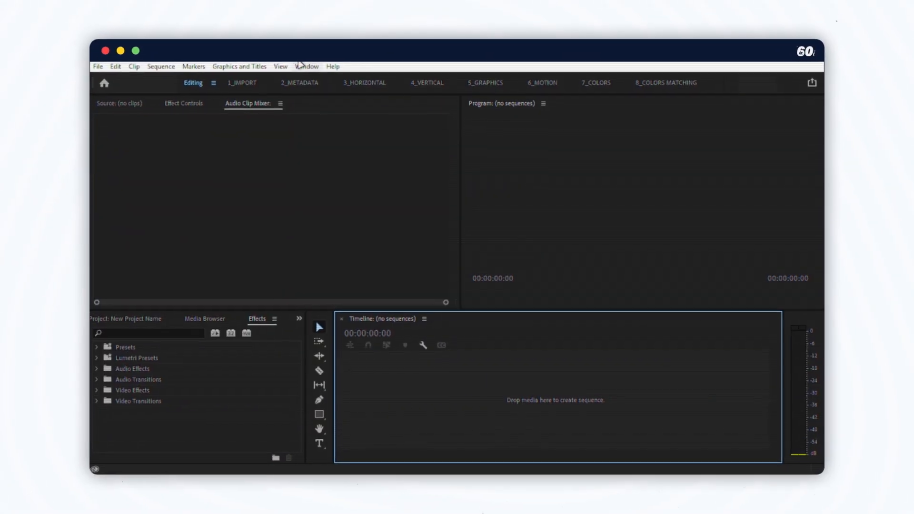
Open the project list, and close the Timeline and Program Monitor panels of the Editing workspace
click(302, 63)
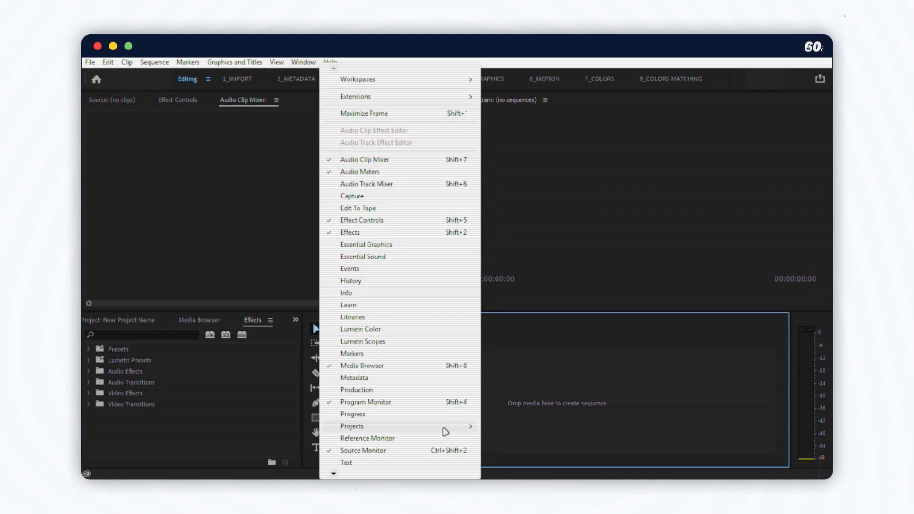
mouse_move(445, 426)
click(523, 426)
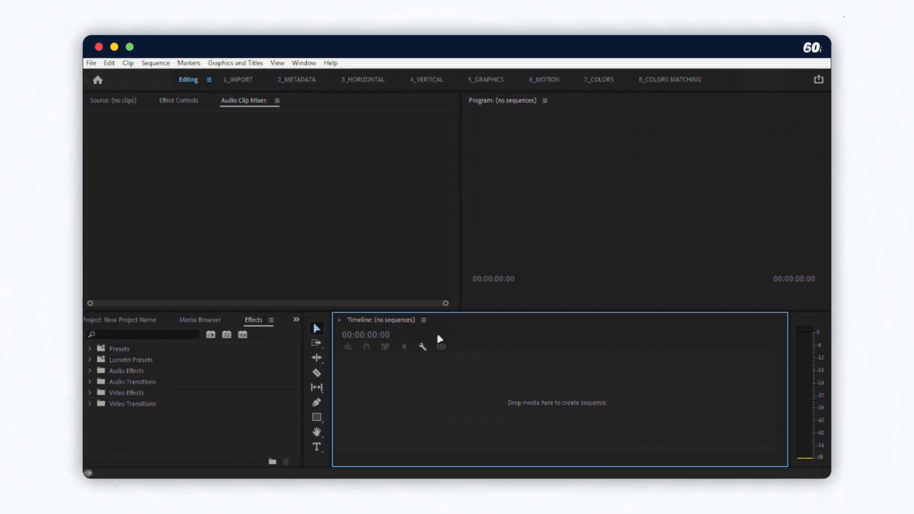
click(423, 320)
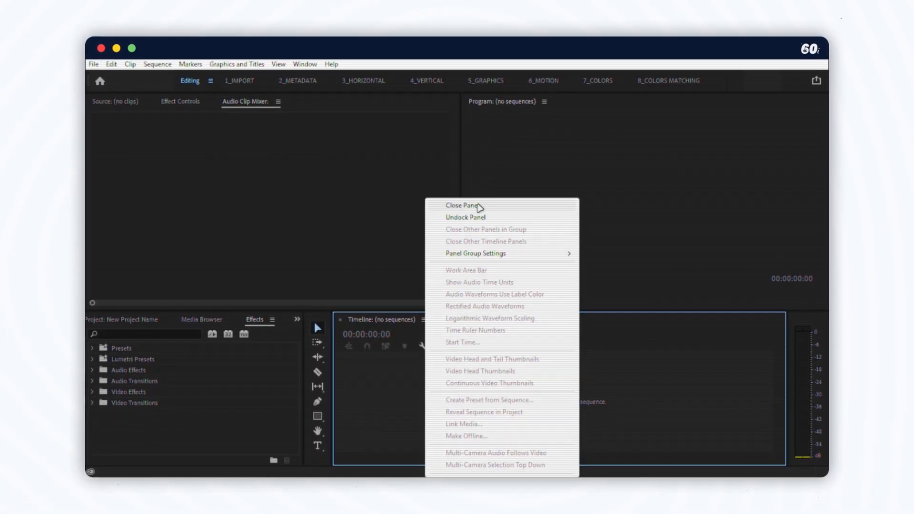
click(474, 222)
click(544, 103)
click(558, 110)
Close the Audio Clip Mixer and the other remaining panels, keeping only the Project panel and Media Browser
click(280, 103)
click(292, 111)
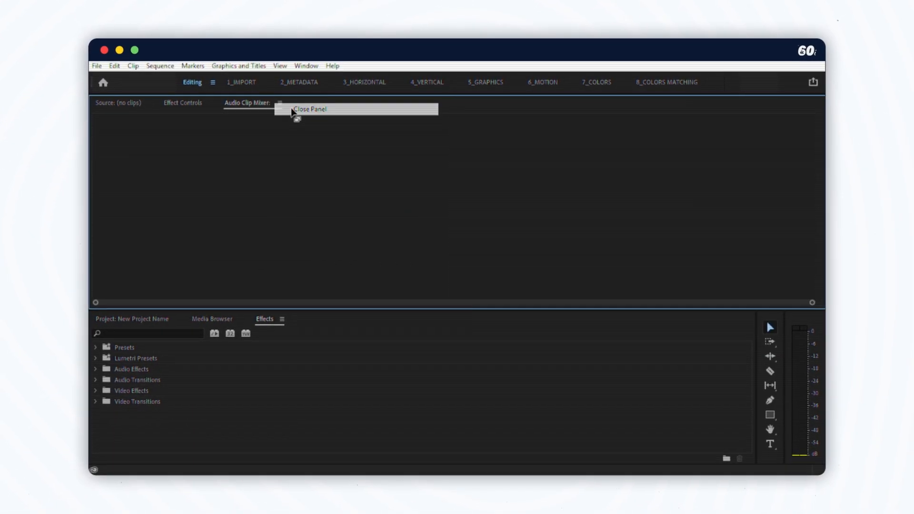
click(281, 103)
click(295, 111)
right_click(801, 106)
click(787, 112)
Arrange the Media Browser as the wider panel beside the Project panel and save the layout as a new workspace named 1_Imp
drag(295, 135, 713, 266)
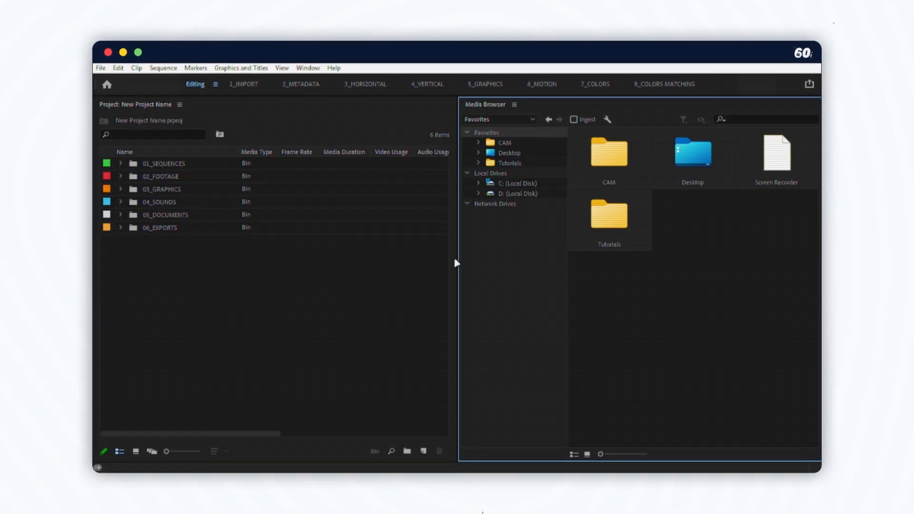
drag(455, 261, 341, 257)
click(214, 85)
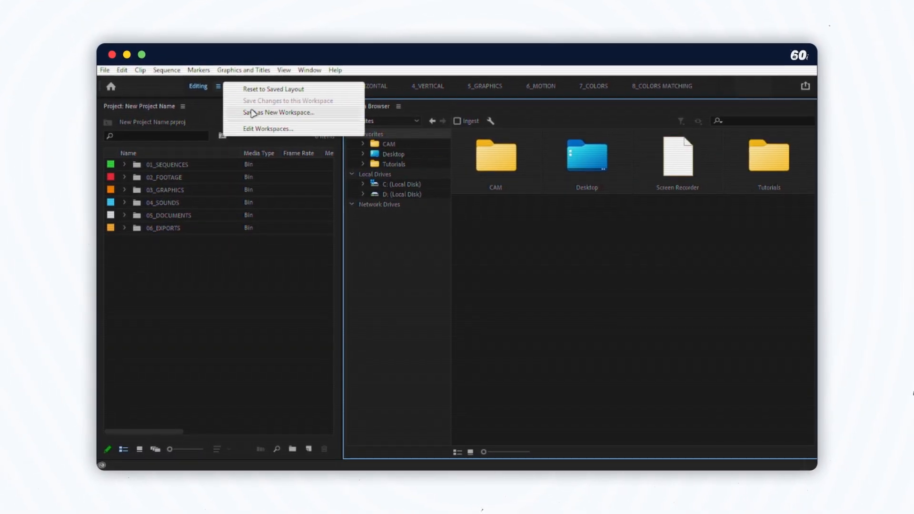
click(285, 112)
text(1_Imp)
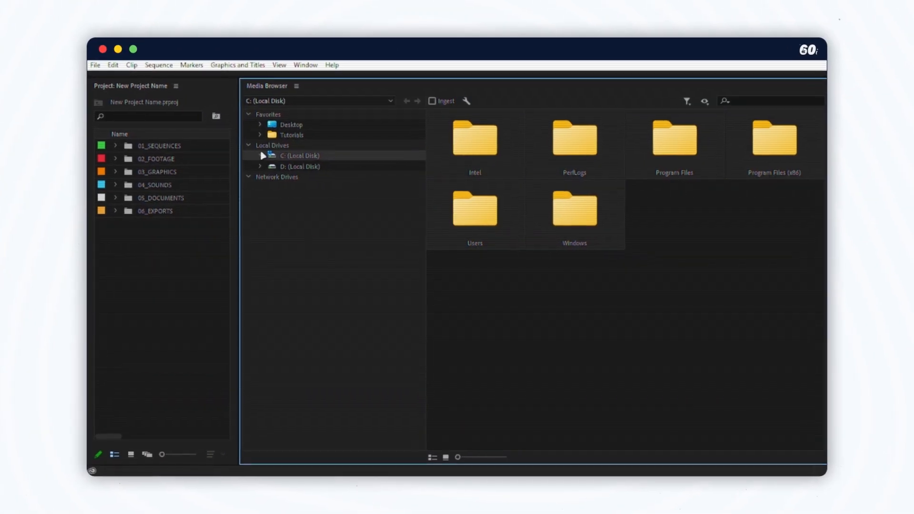
Add the CAM folder from 02_FOOTAGE/01_VIDEOS in the Desktop's Editing Mistakes project folder to the Media Browser favorites
click(261, 156)
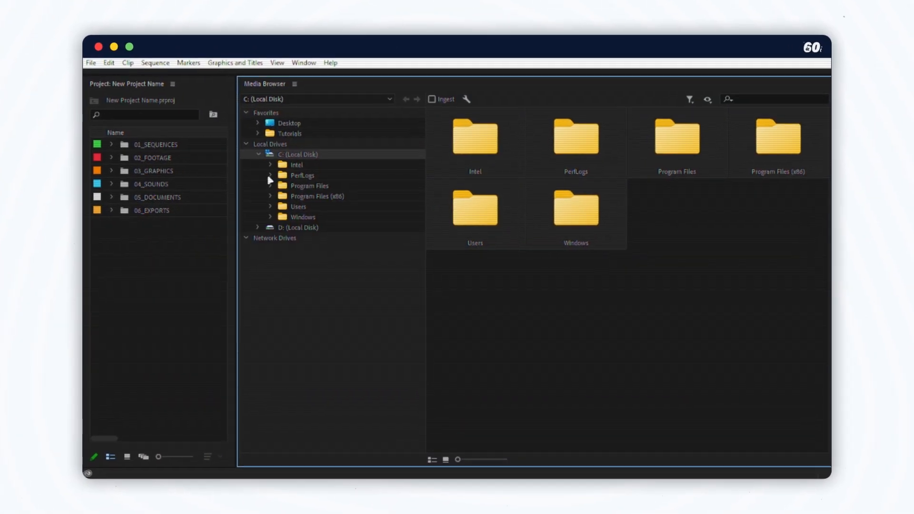
click(270, 206)
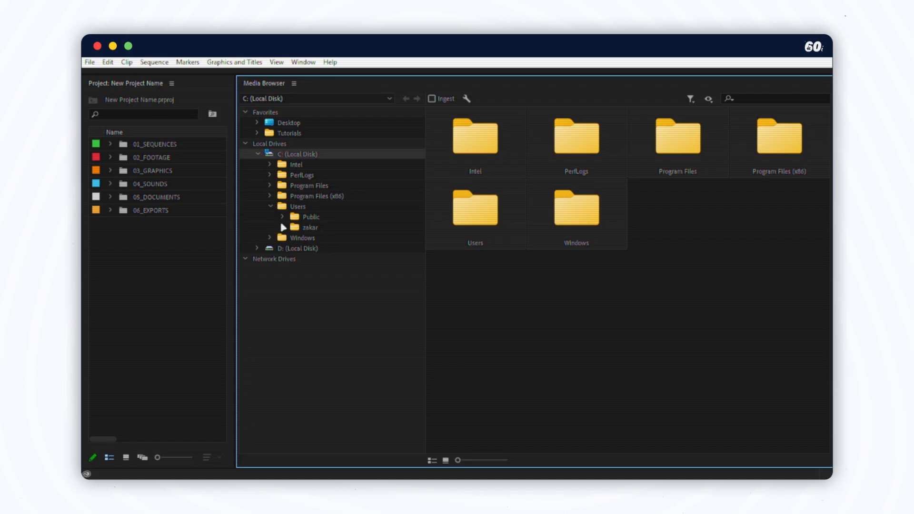
click(282, 227)
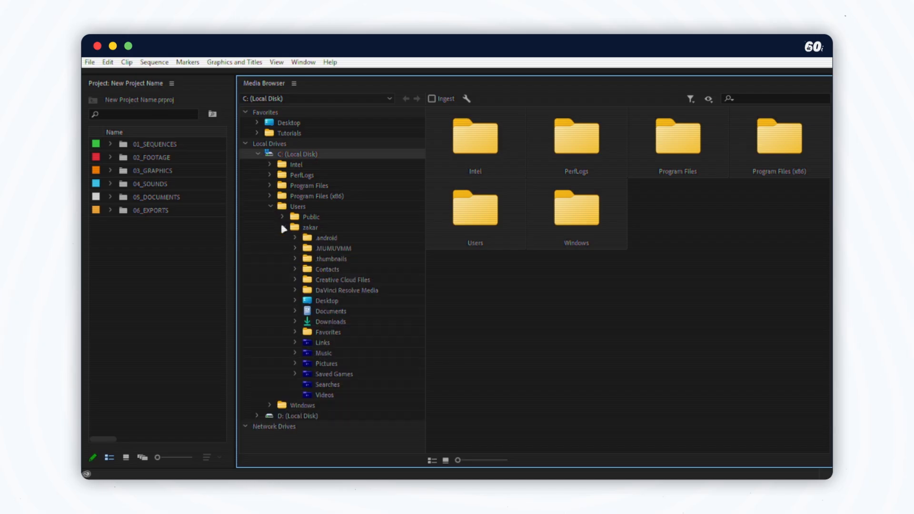
click(296, 301)
click(308, 332)
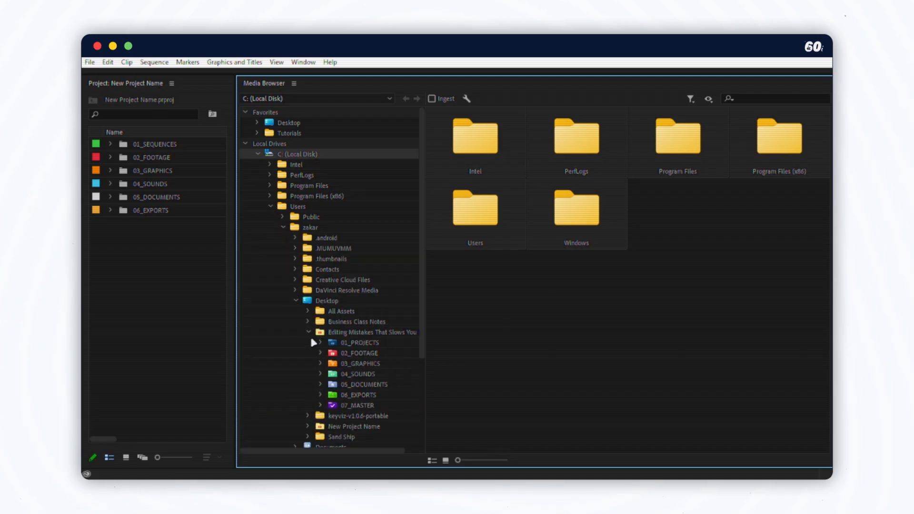
click(320, 352)
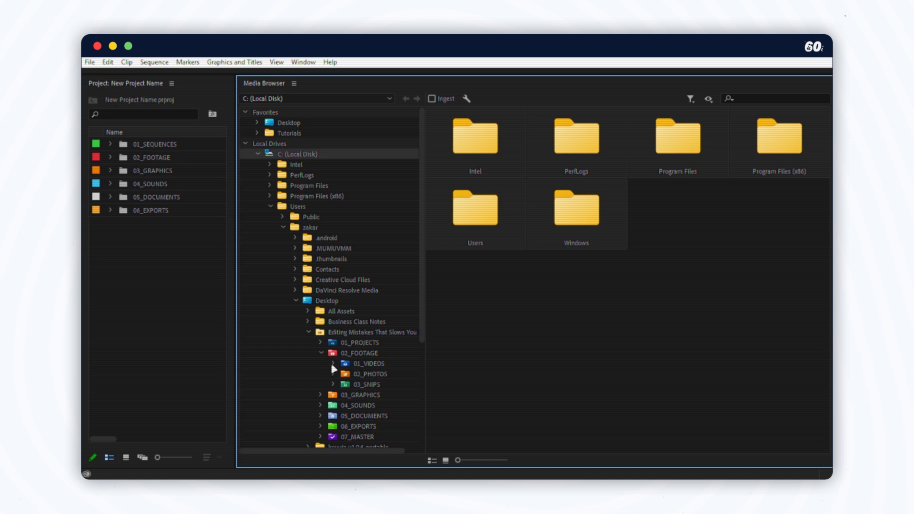
click(332, 364)
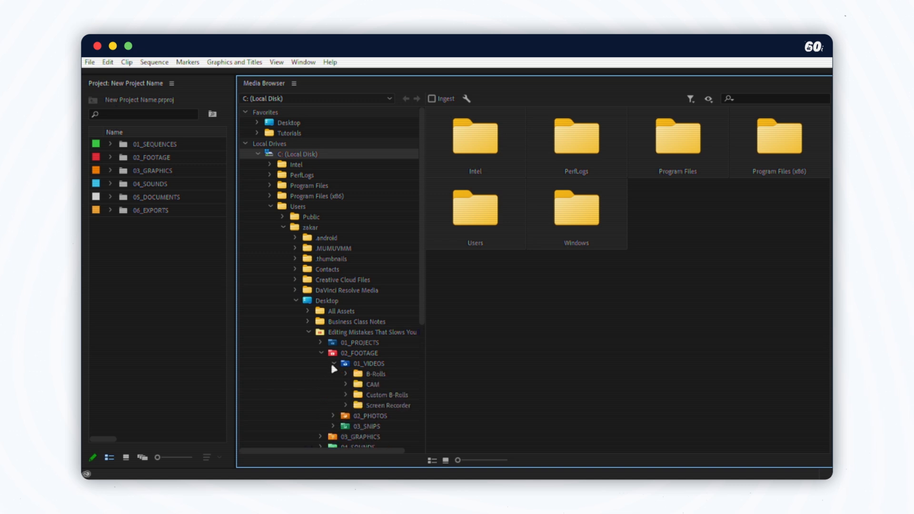
right_click(366, 385)
click(399, 441)
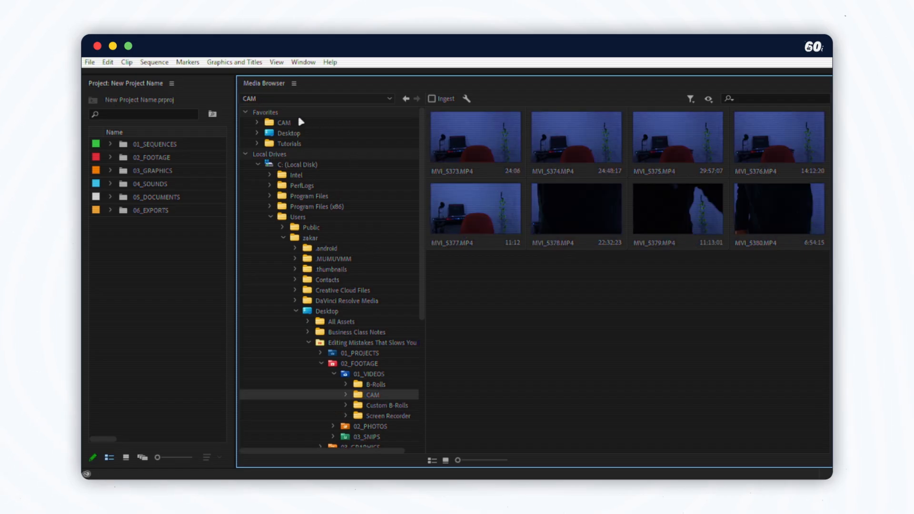
Return to the CAM folder through the browsing history and compare its selected clips in list and thumbnail views
click(405, 99)
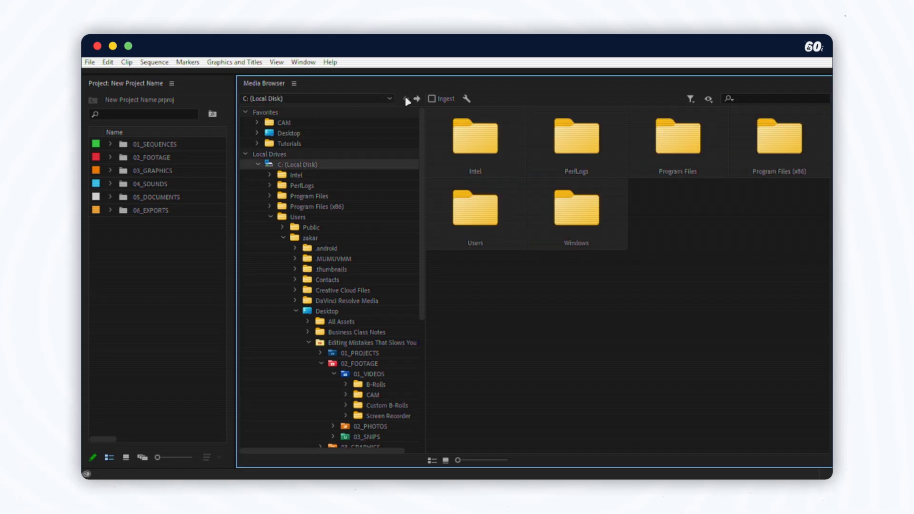
click(417, 99)
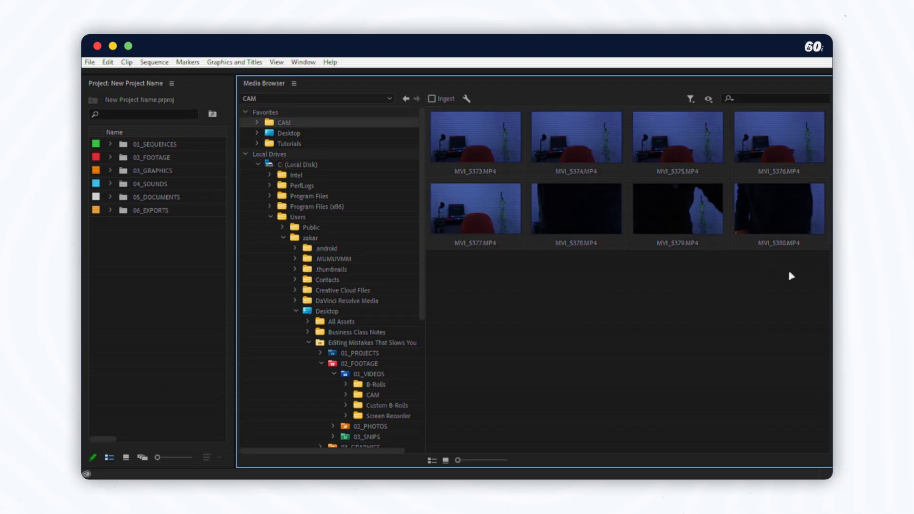
drag(804, 280, 460, 143)
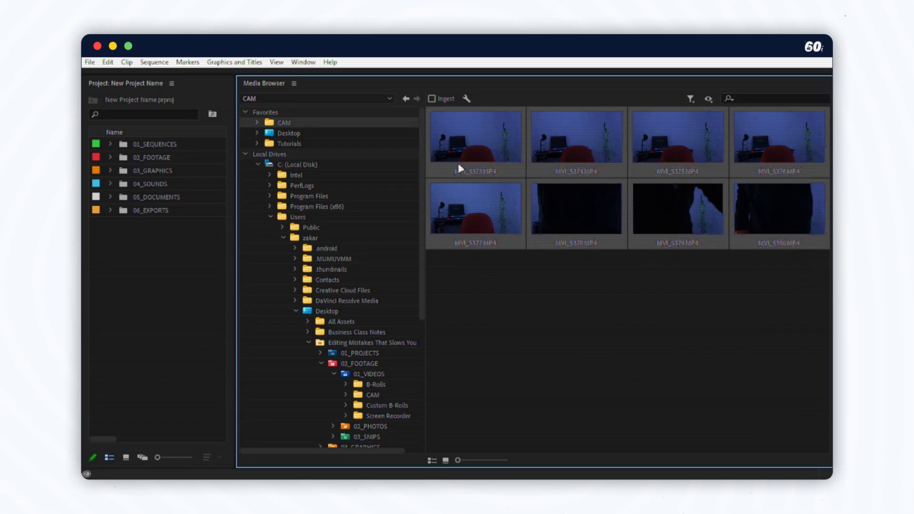
click(432, 460)
click(445, 460)
mouse_move(460, 461)
mouse_down()
mouse_move(507, 460)
mouse_move(447, 459)
mouse_up()
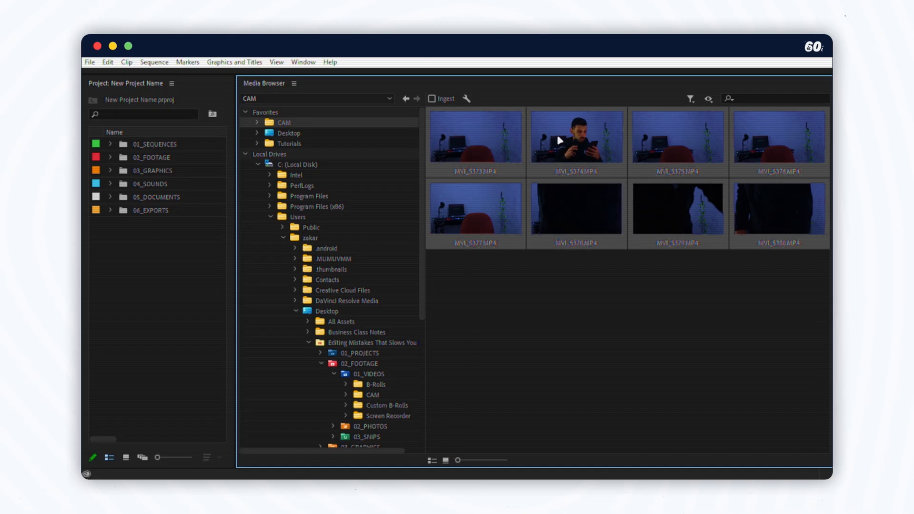
Check the Media Browser's Hover Scrub option and preview the MVI_5378.MP4 thumbnail playing in reverse
click(295, 84)
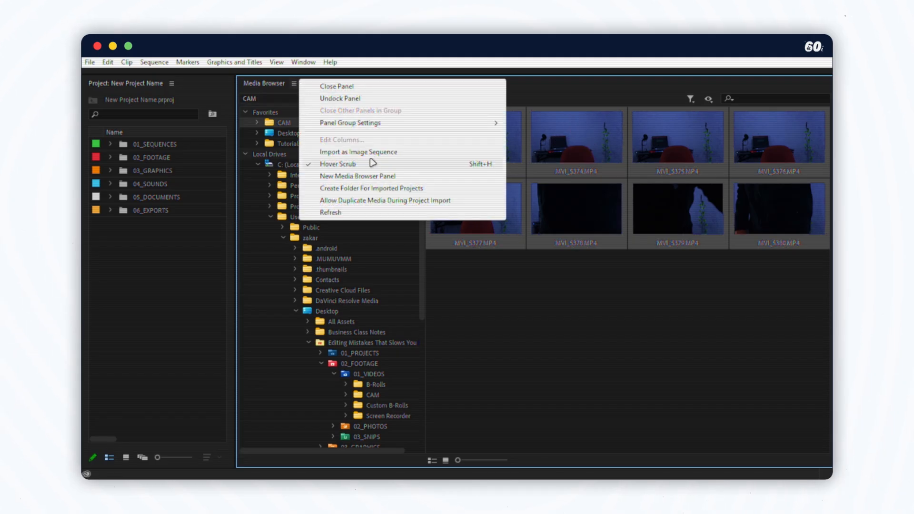
click(573, 235)
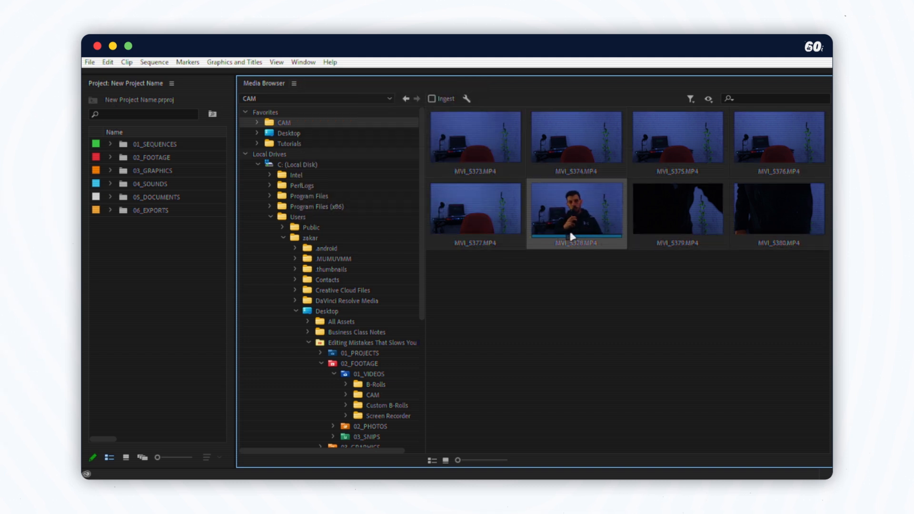
key(j)
Mark an in point and an out point on the MVI_5377.MP4 clip in the Media Browser
click(464, 228)
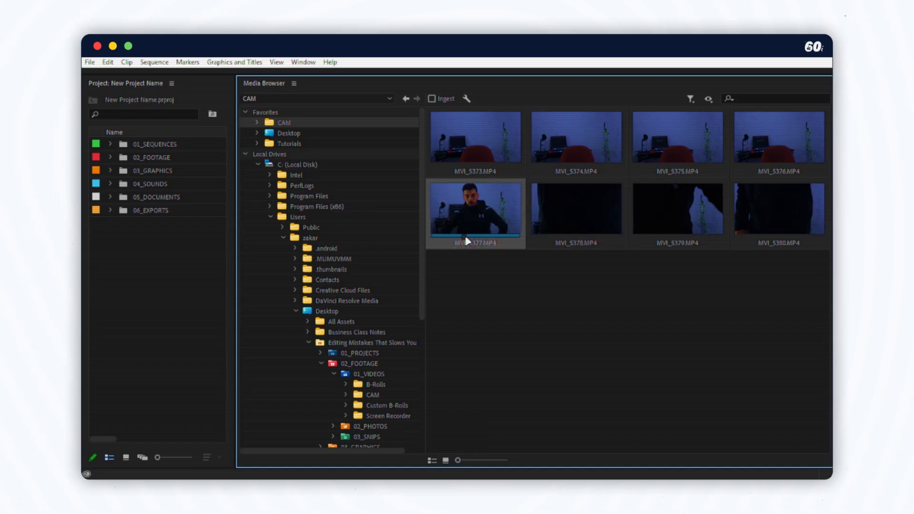
key(i)
key(o)
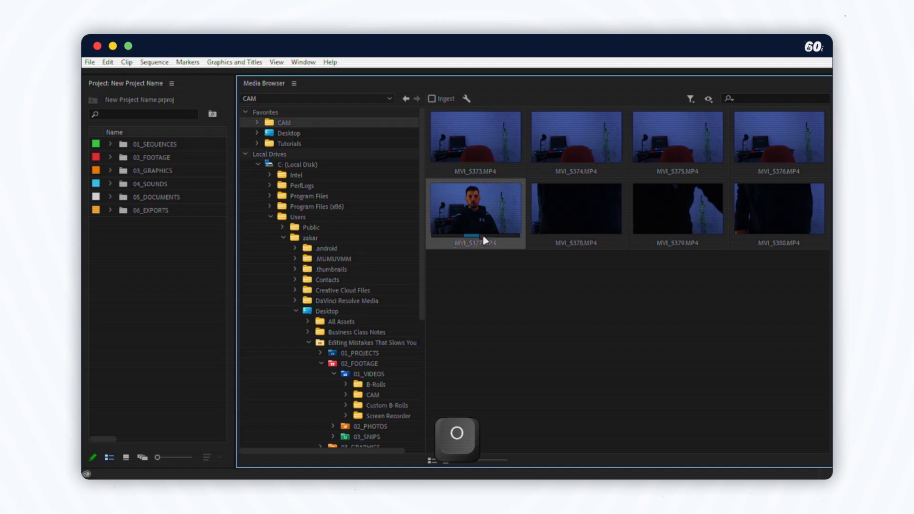
Create a second Media Browser panel and show the favorite CAM folder in it
click(293, 84)
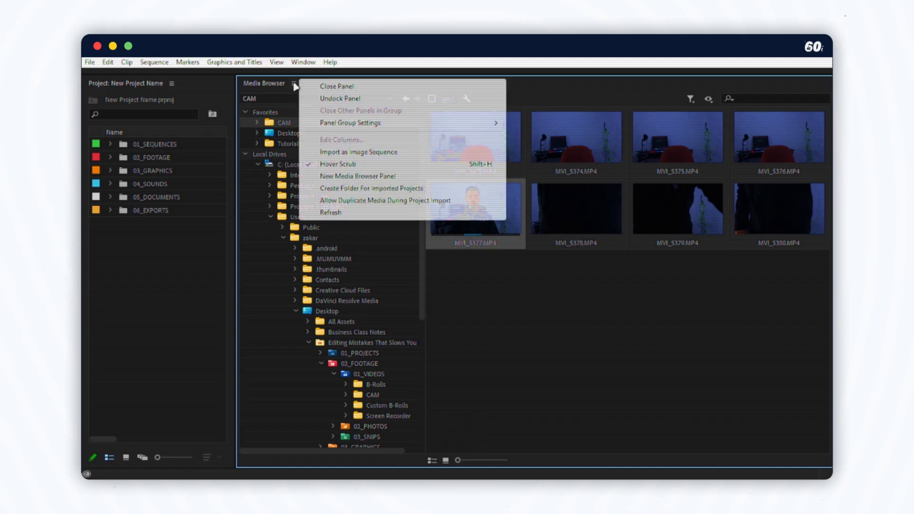
click(371, 177)
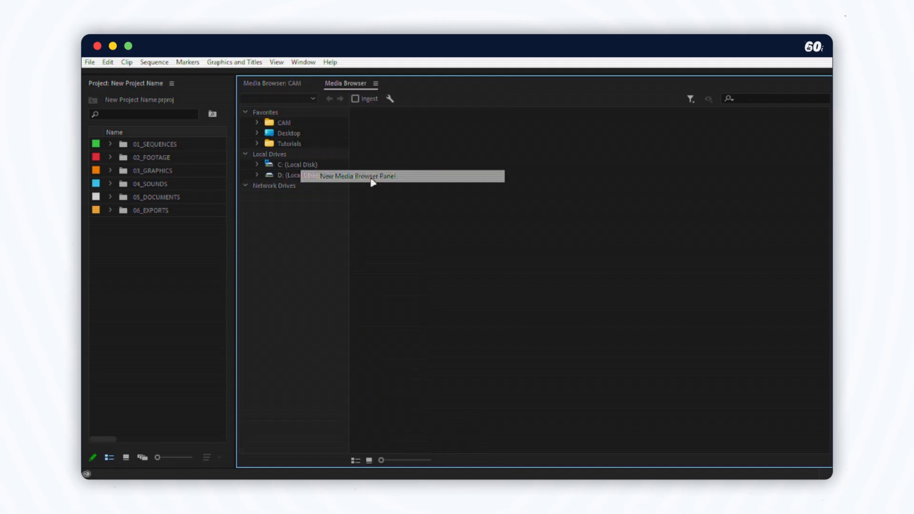
click(286, 124)
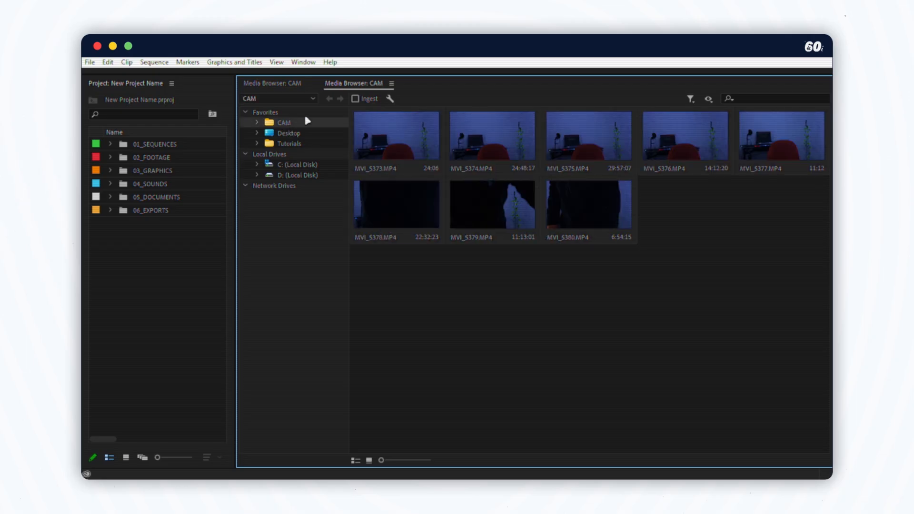
Add further Media Browser panels for the 03_Whooshes and Custom B-Rolls folders
click(392, 83)
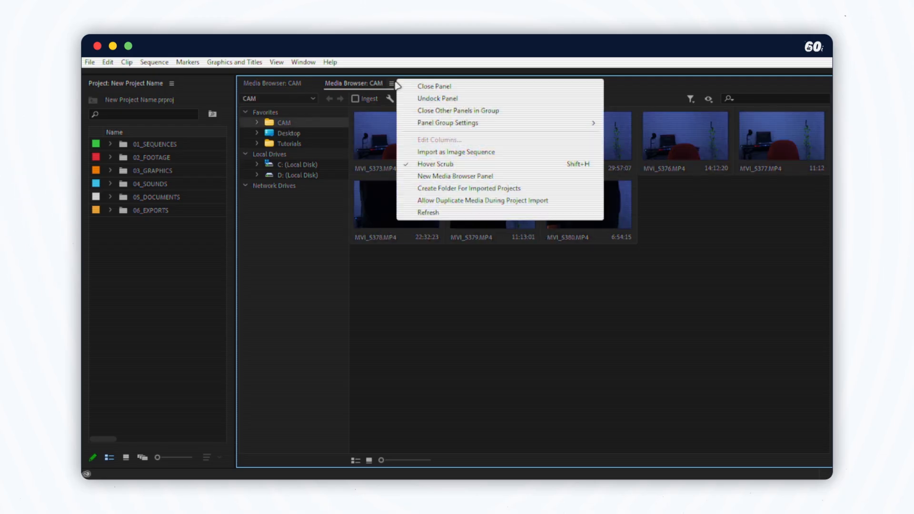
click(464, 176)
double_click(581, 143)
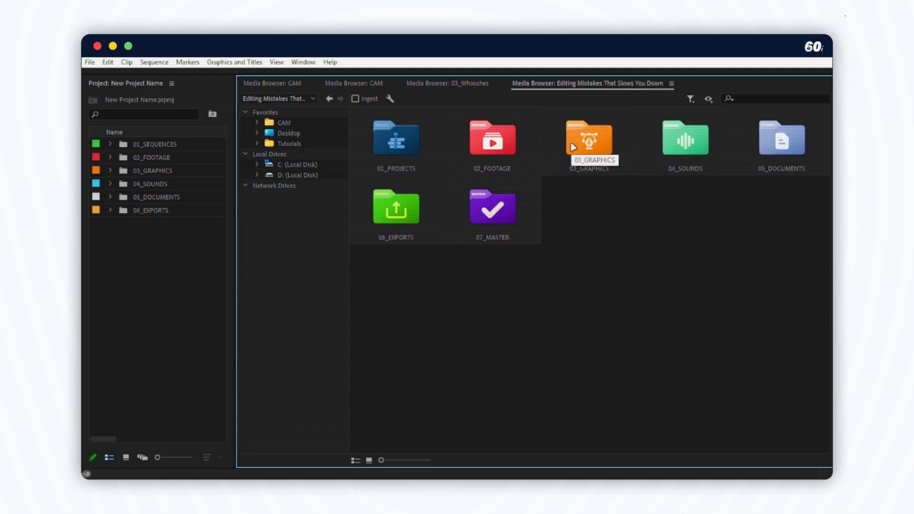
double_click(590, 140)
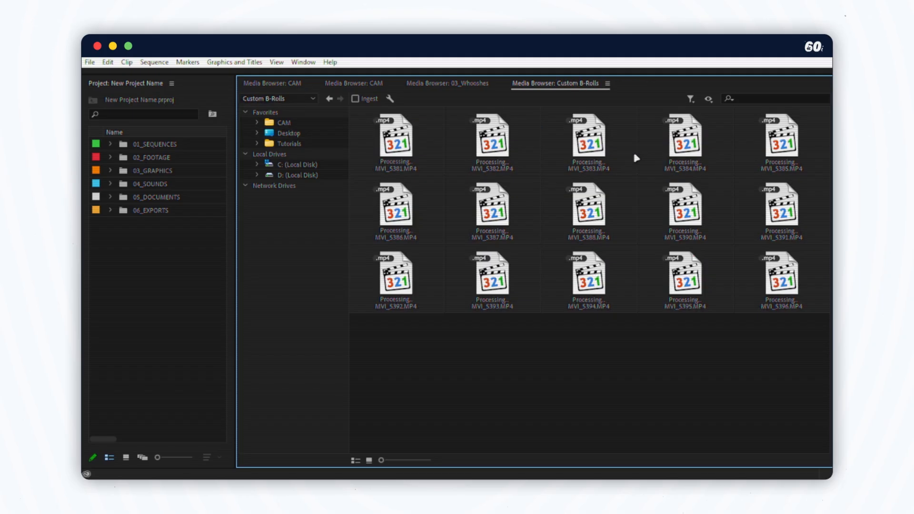
Look through the 03_Whooshes and second CAM Media Browser panels, ending on the first CAM panel
click(443, 84)
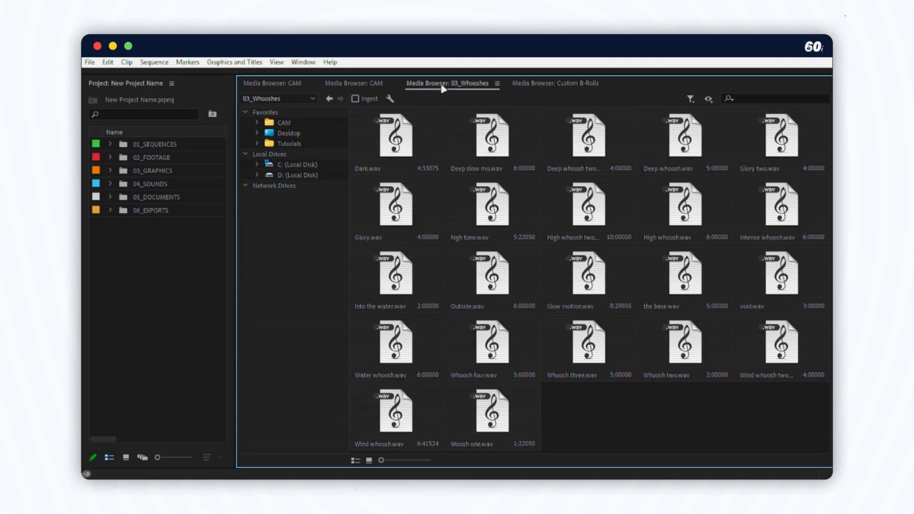
click(379, 84)
click(297, 85)
Import all clips from the CAM folder into the Canon M50 bin under 02_FOOTAGE and 01_VIDEOS
click(225, 123)
click(111, 157)
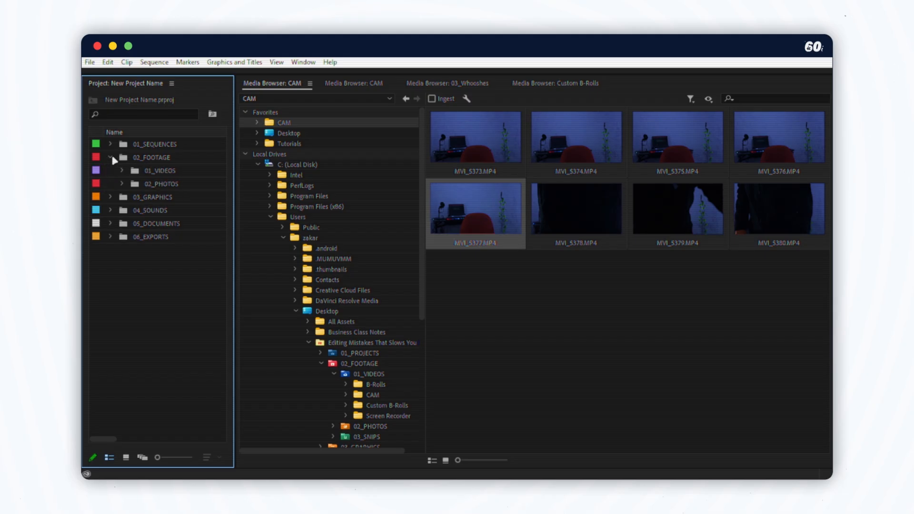
click(122, 170)
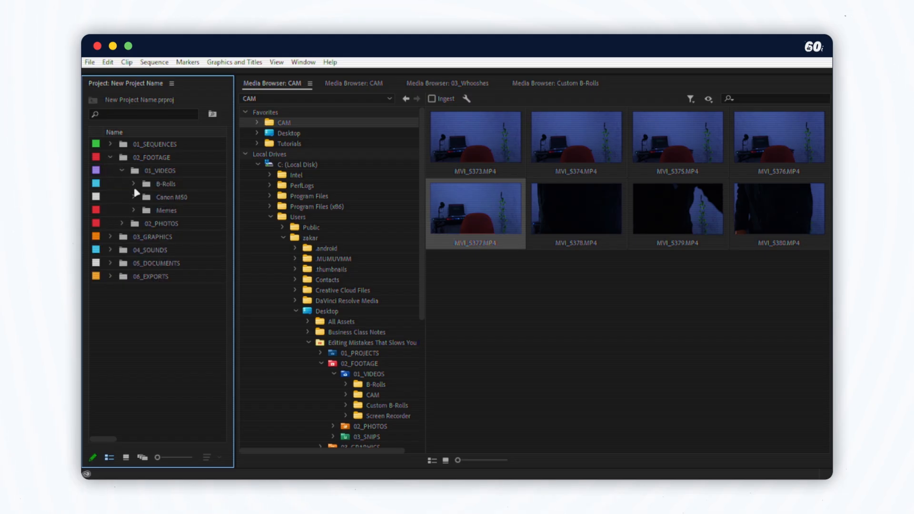
click(155, 201)
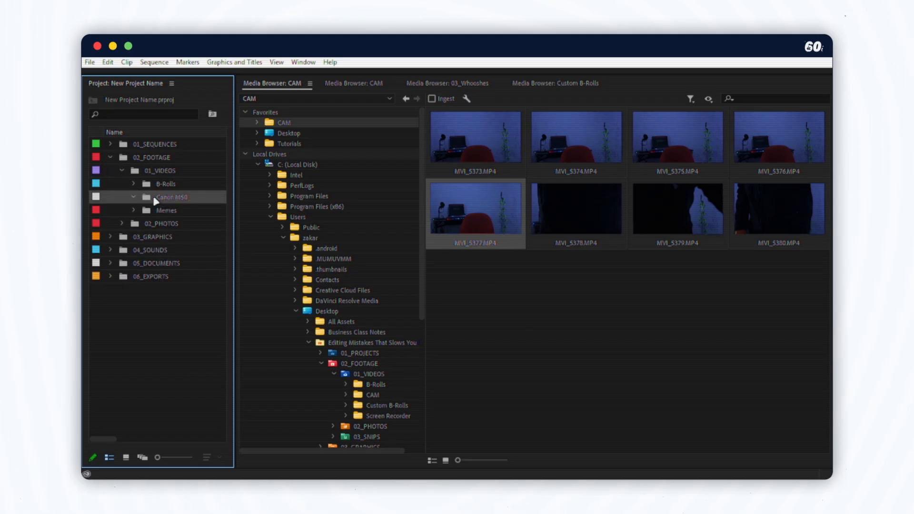
drag(820, 276, 482, 151)
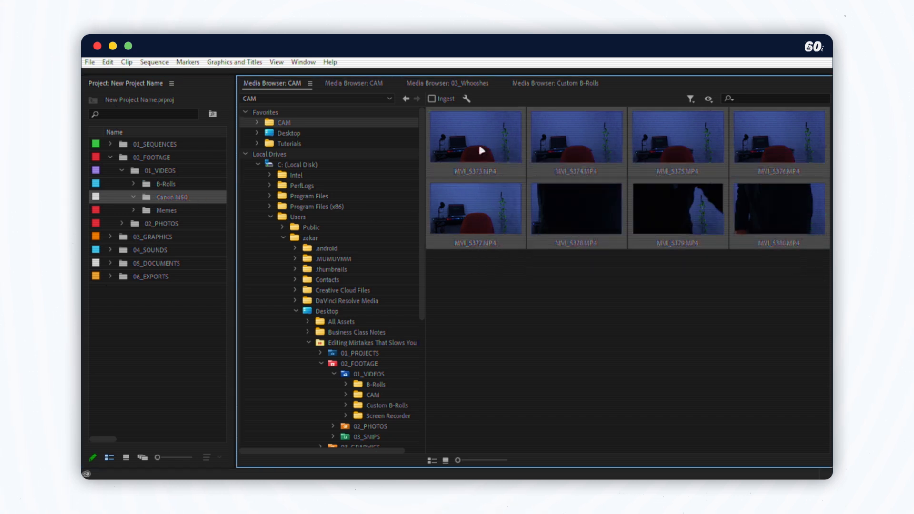
right_click(481, 151)
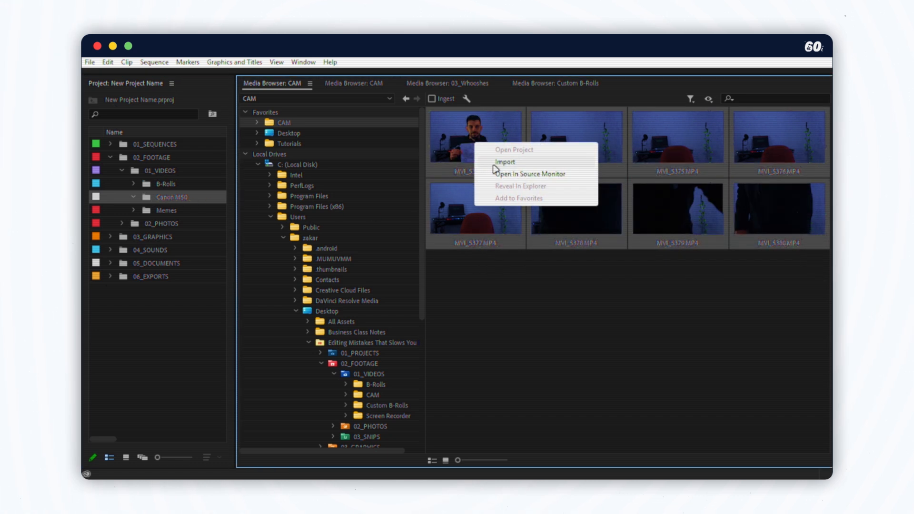
click(504, 162)
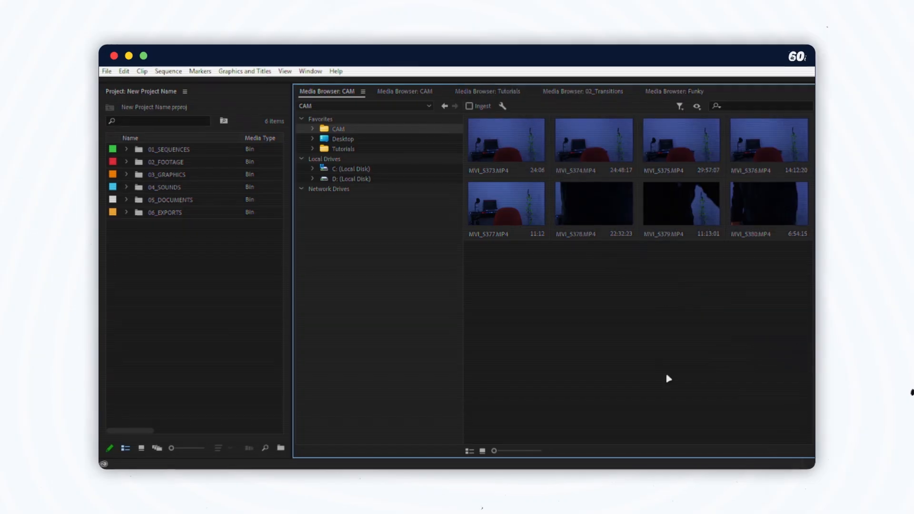
Enable ingest in the project's ingest settings with the Copy action and the Copy With MD5 Verification preset
click(504, 101)
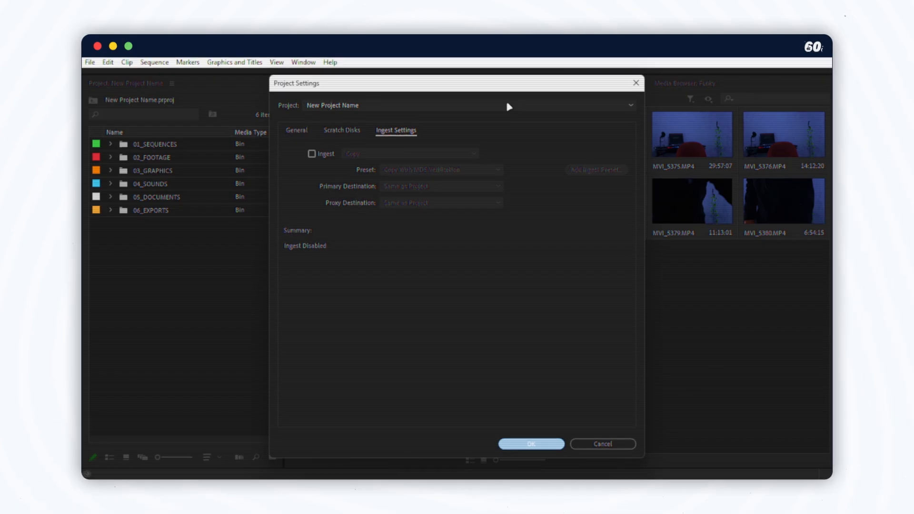
click(312, 155)
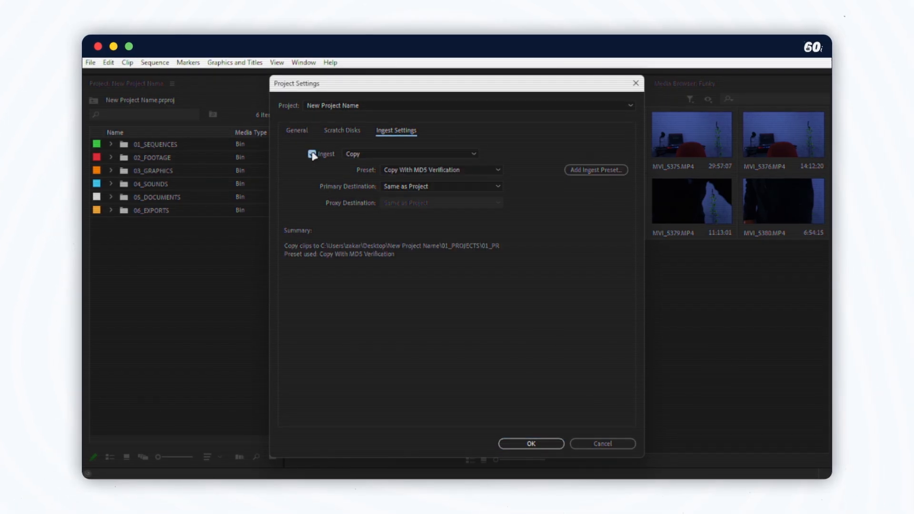
click(388, 154)
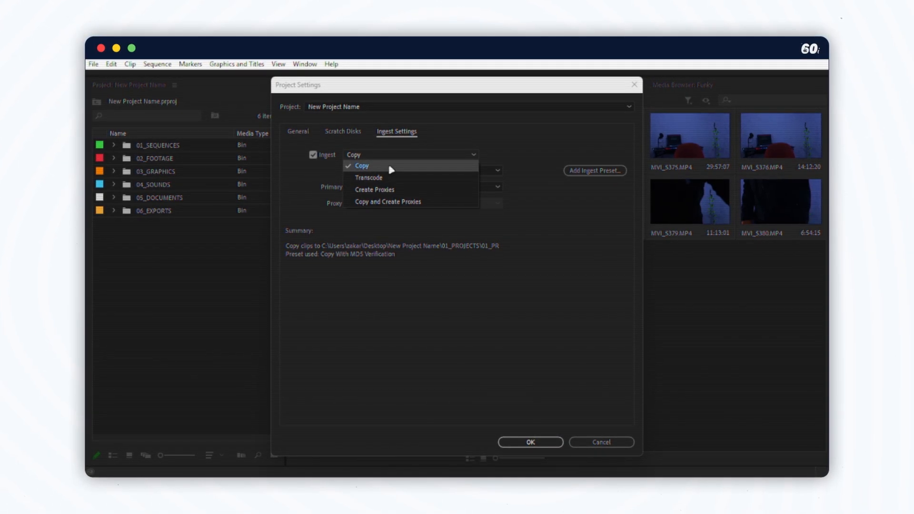
click(391, 170)
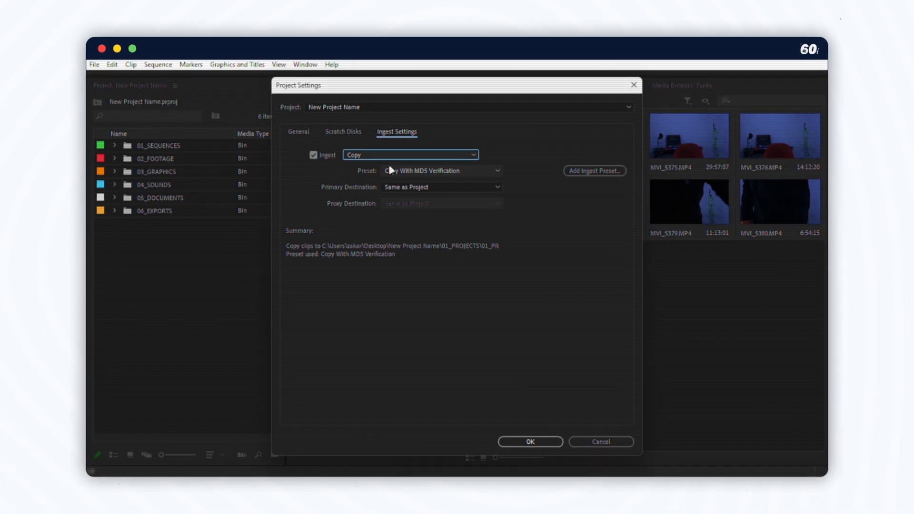
click(488, 171)
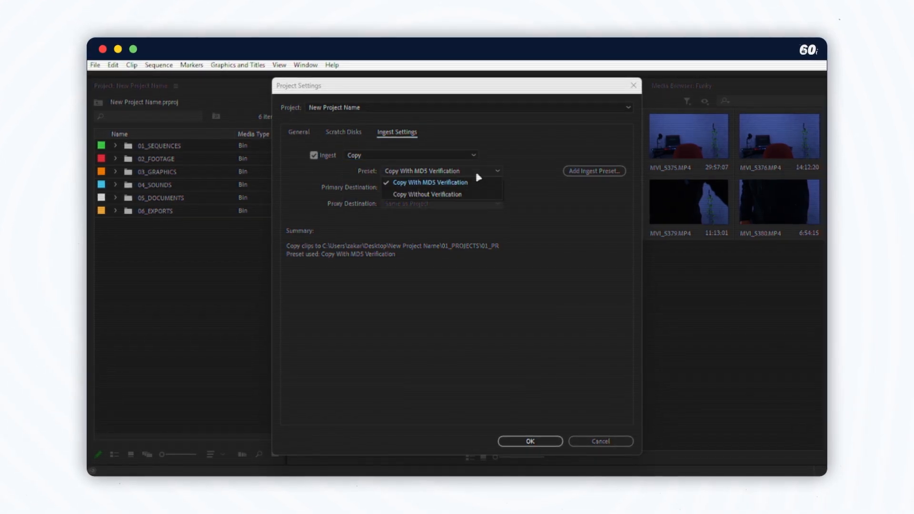
click(482, 185)
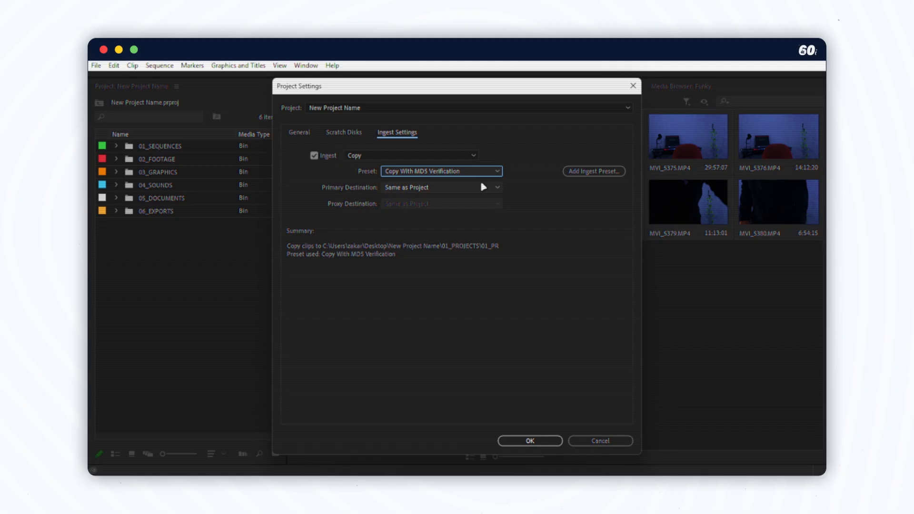
Set the ingest primary destination to the Canon M50 folder in New Project Name's 02_FOOTAGE/01_VIDEOS and apply the settings
click(483, 187)
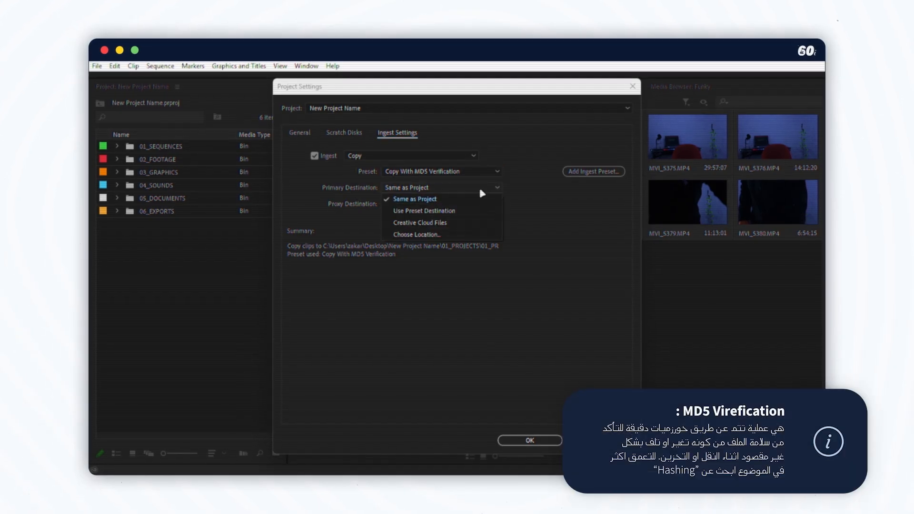
click(466, 233)
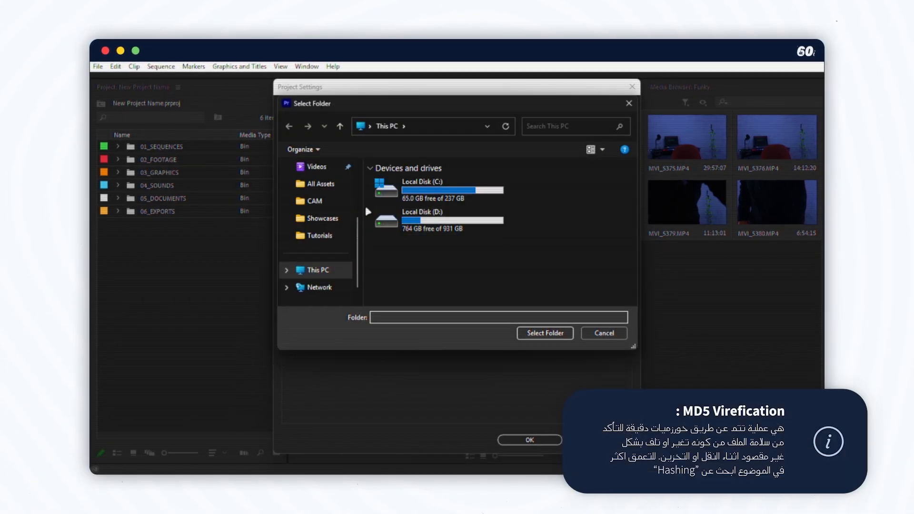
scroll(333, 199, up, 2)
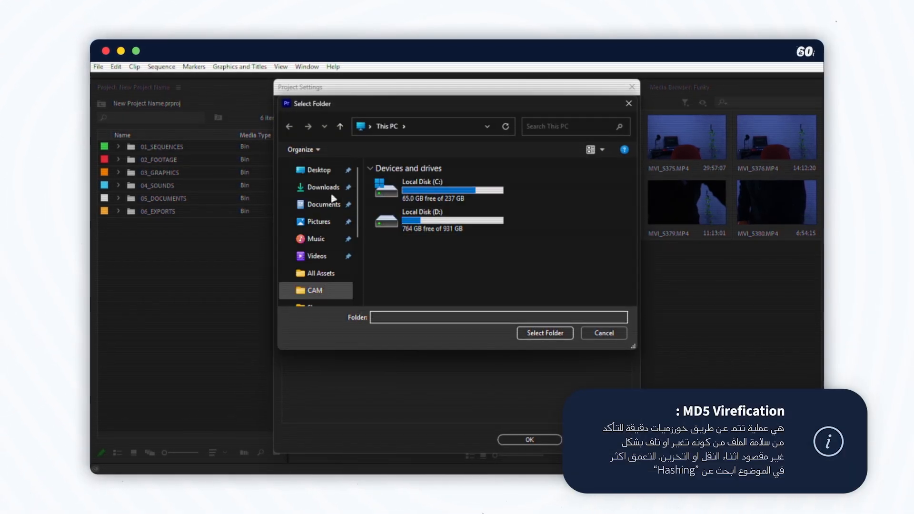
click(316, 171)
double_click(408, 241)
double_click(398, 197)
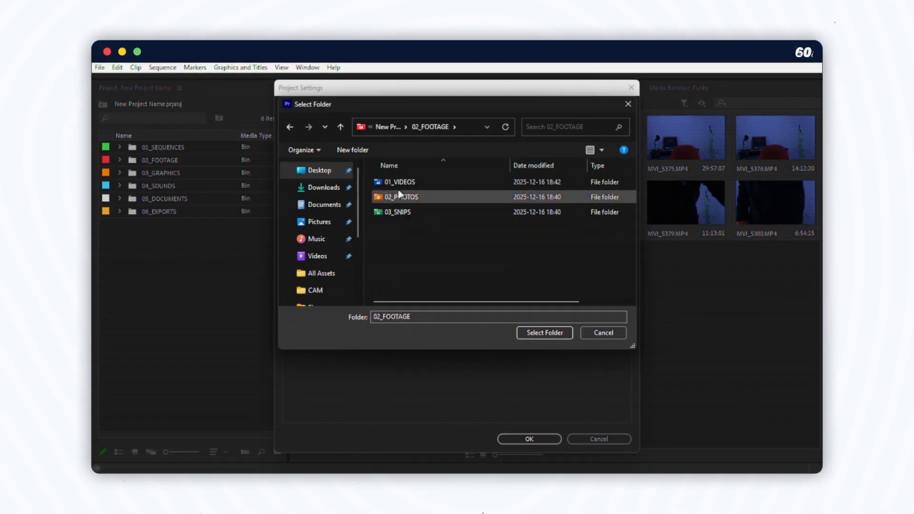
double_click(394, 182)
double_click(400, 197)
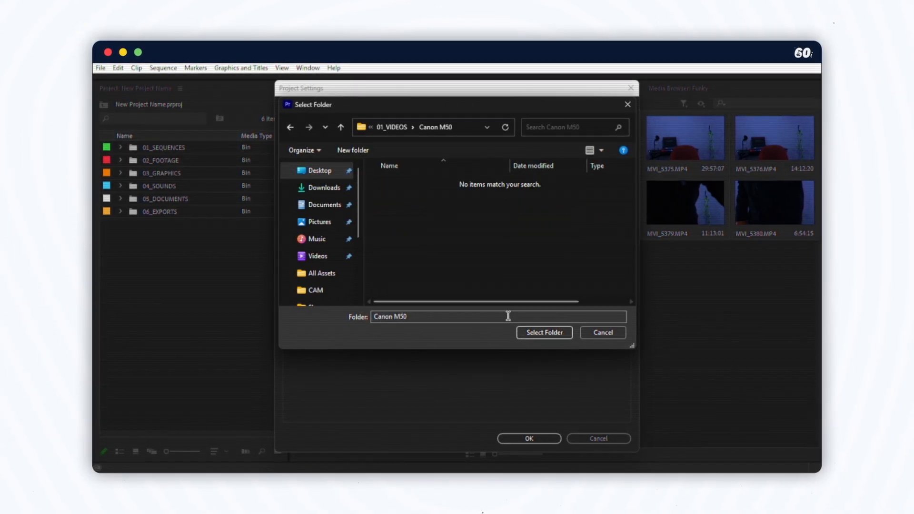
click(543, 332)
click(529, 437)
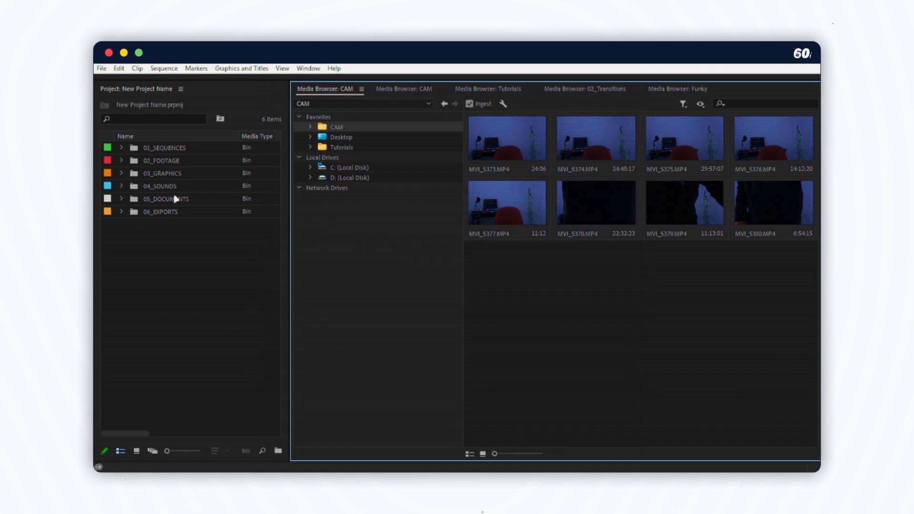
With ingest enabled, import every CAM clip into the project's Canon M50 bin
click(123, 160)
click(133, 173)
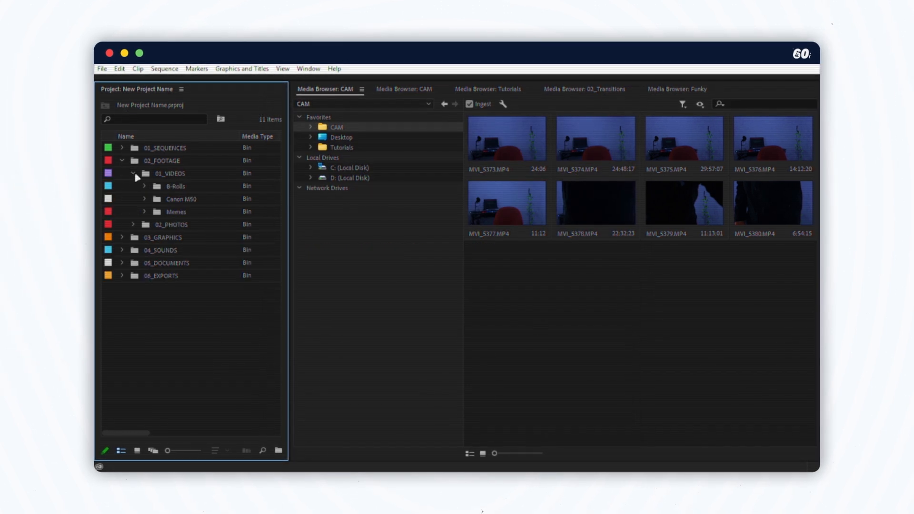
click(145, 199)
drag(806, 263, 471, 157)
right_click(468, 154)
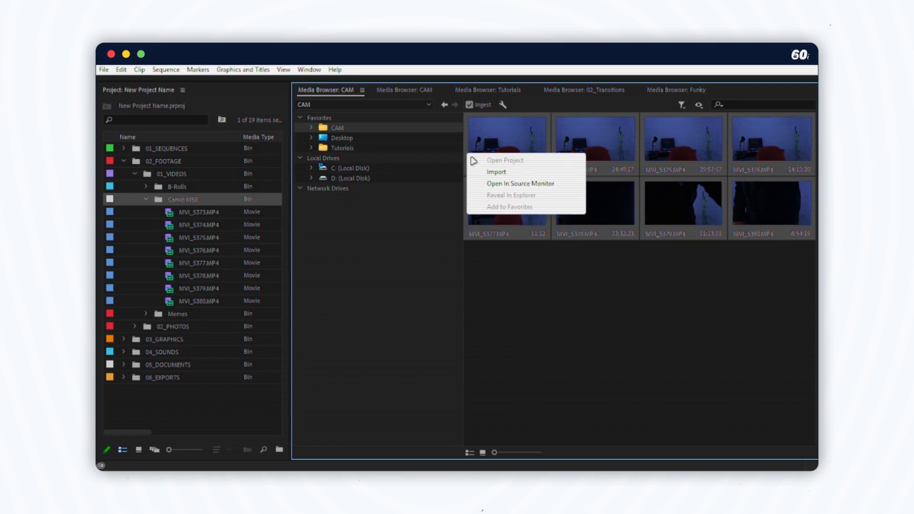
click(495, 173)
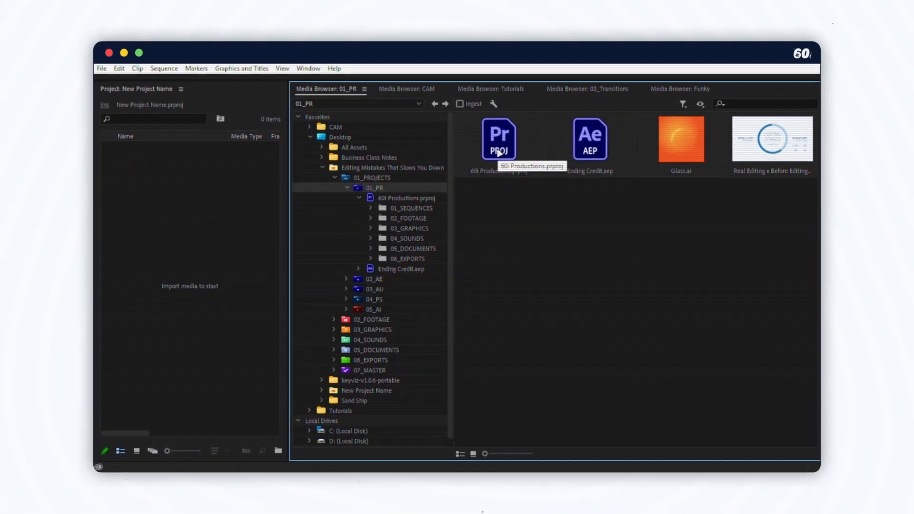
Import the entire 60i Productions.prproj project from the 01_PR folder
right_click(498, 154)
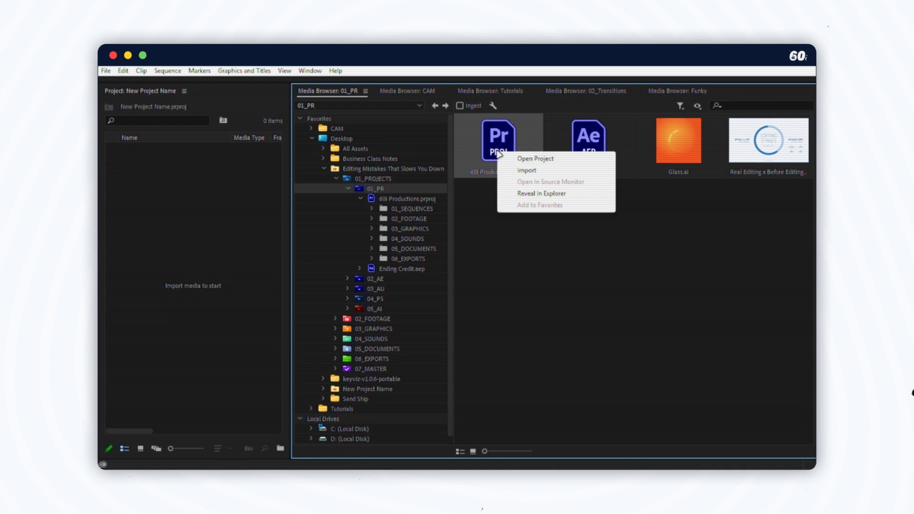
click(515, 170)
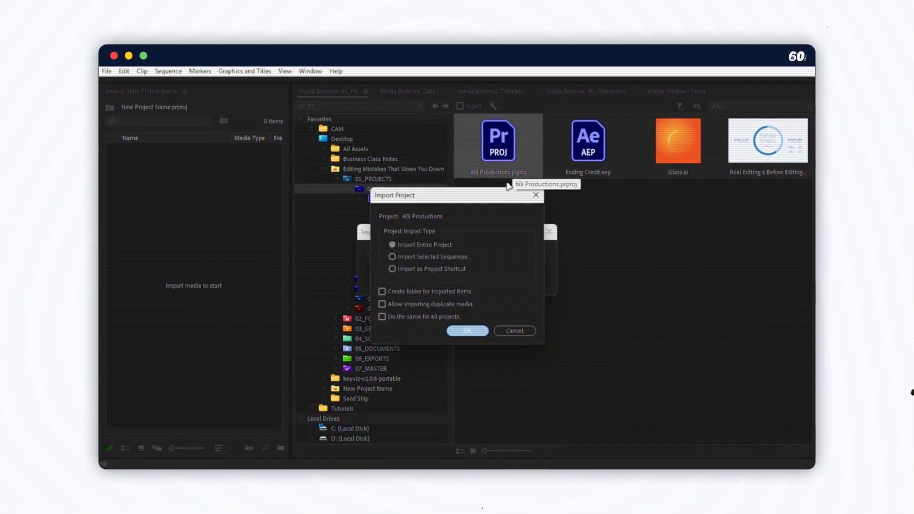
click(458, 331)
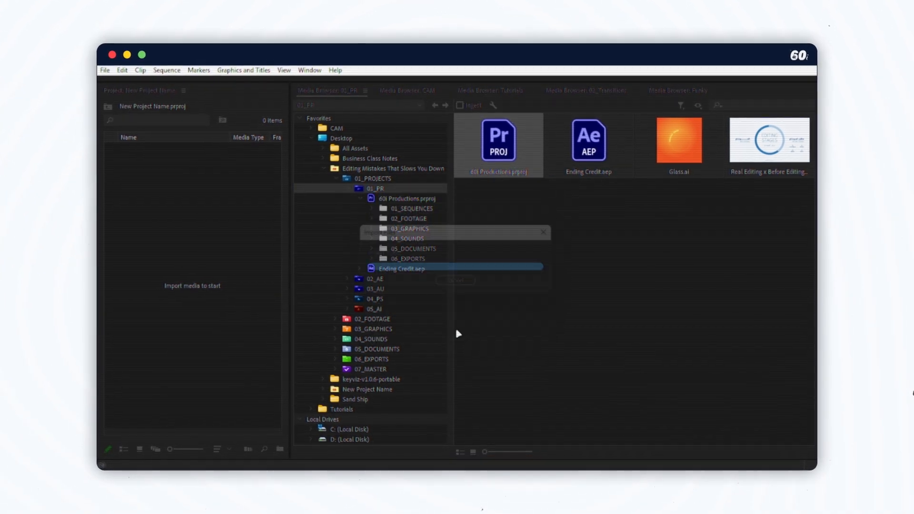
Import the MS and SLX sequences from the 01_PREMIERE bin inside 60i Productions.prproj
double_click(519, 160)
double_click(522, 149)
double_click(522, 149)
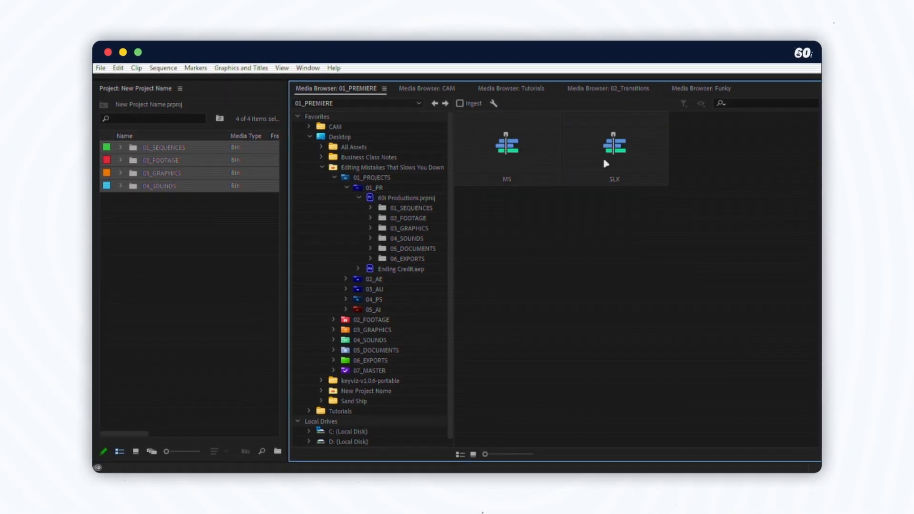
drag(815, 179, 534, 146)
right_click(503, 140)
click(526, 164)
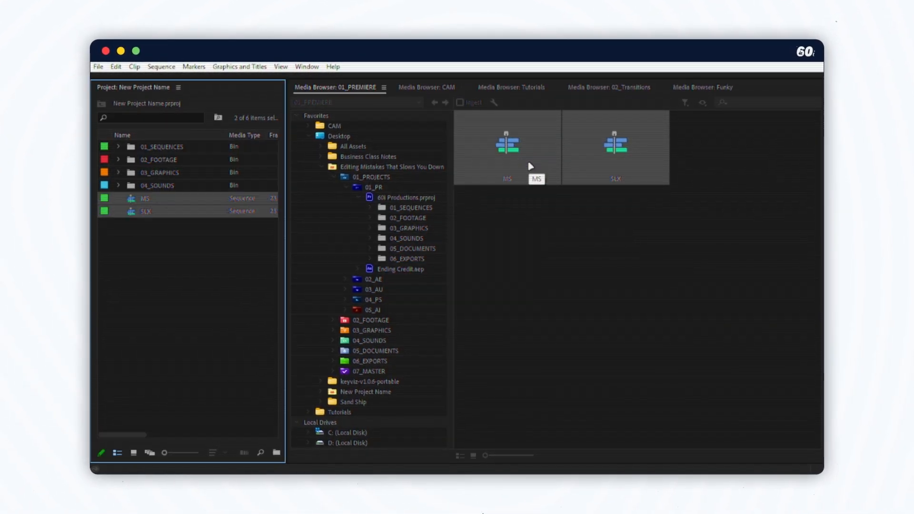
Return to the 01_PR folder and import the Ending Credit composition from Ending Credit.aep
click(424, 188)
right_click(595, 143)
click(608, 167)
click(606, 172)
click(652, 332)
Import Glass.ai and the layered file Real Editing x Before Editing.psd from the 01_PR folder
right_click(676, 143)
click(688, 162)
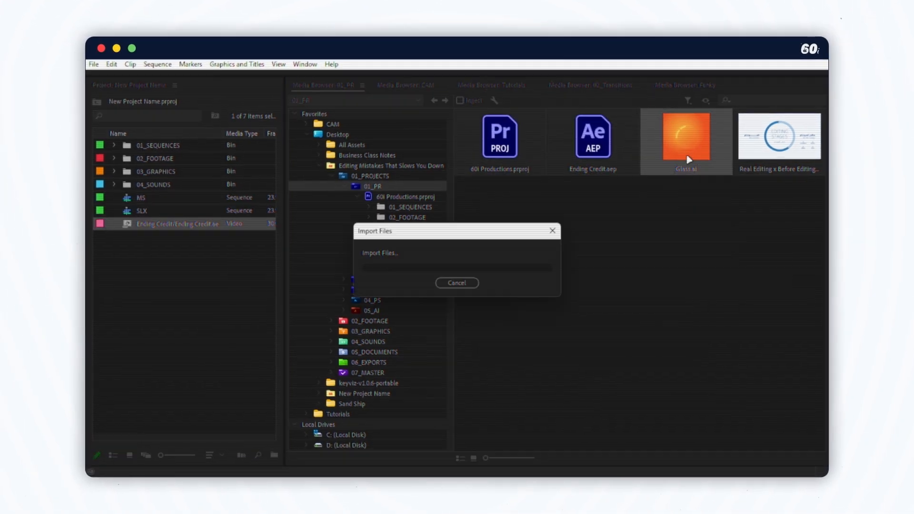
right_click(745, 140)
click(759, 165)
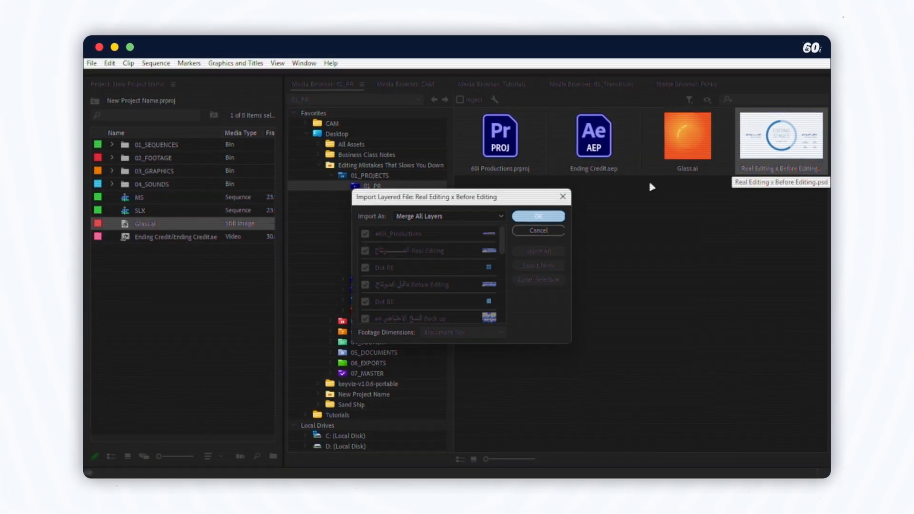
click(481, 251)
click(538, 215)
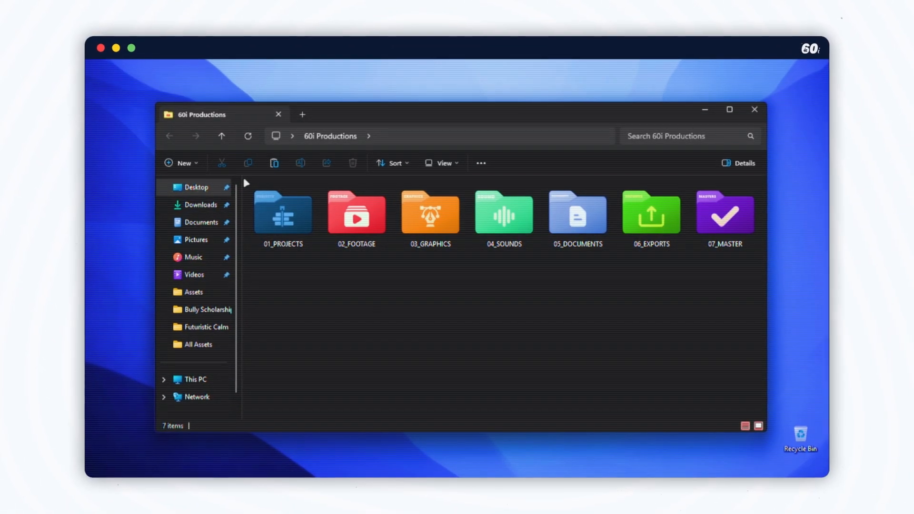
drag(245, 179, 720, 351)
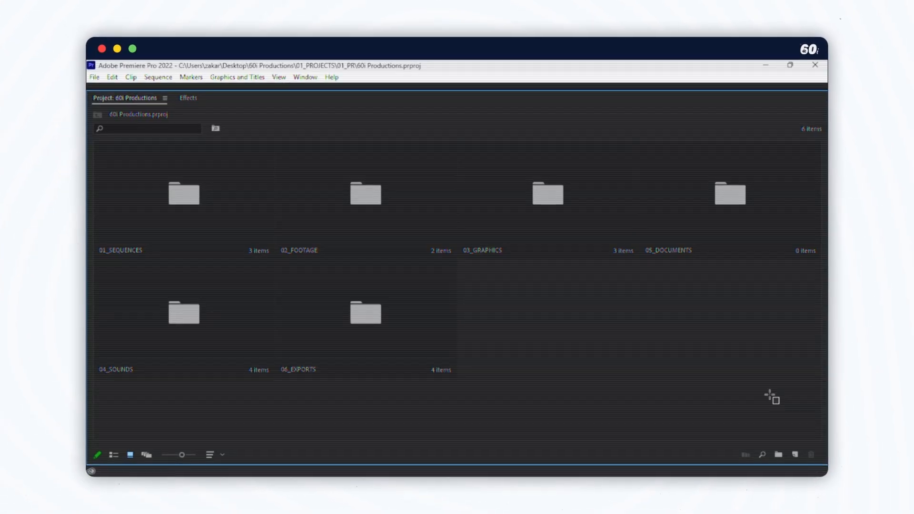
drag(775, 402, 150, 230)
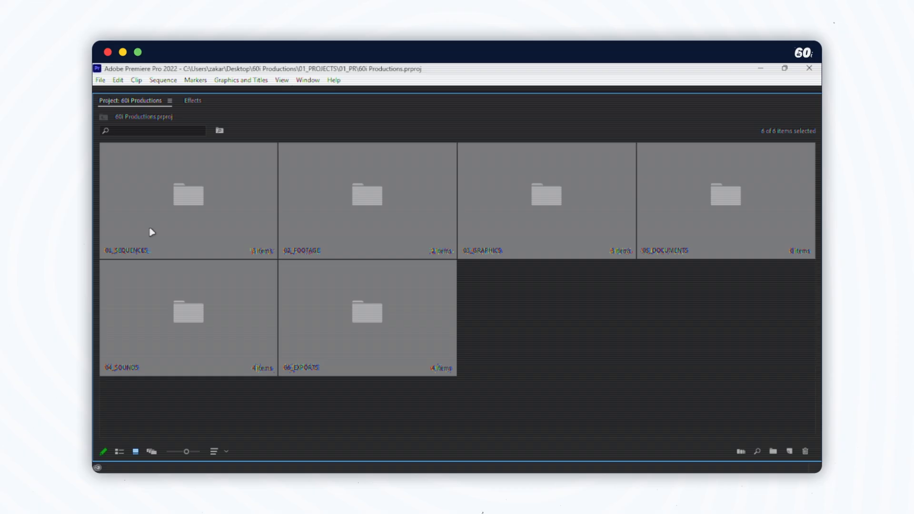
click(570, 388)
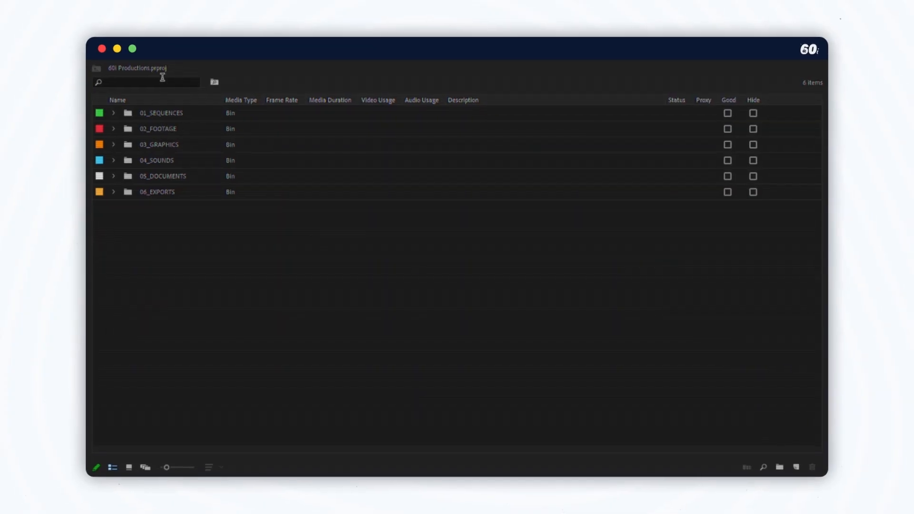
Search the 60i Productions project for "SFX Ambience" and look through the matching sounds
click(169, 85)
text(SFX)
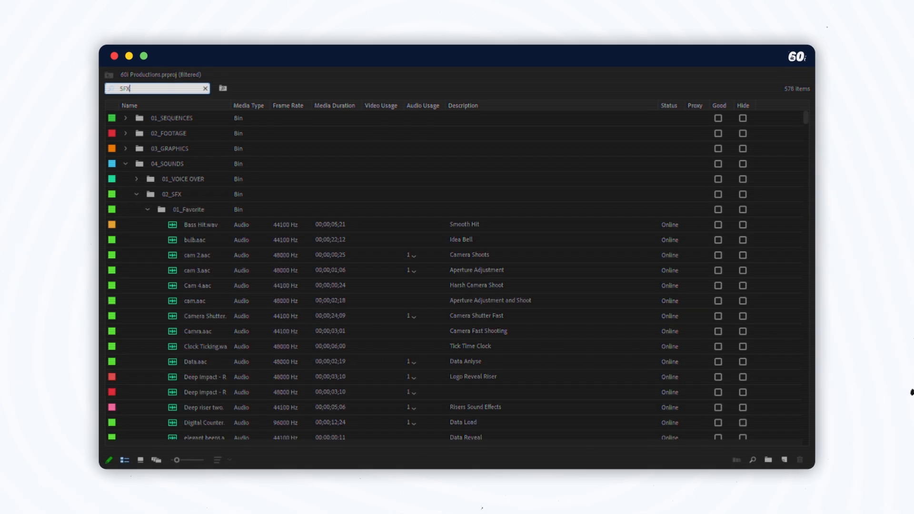
text( Ambience)
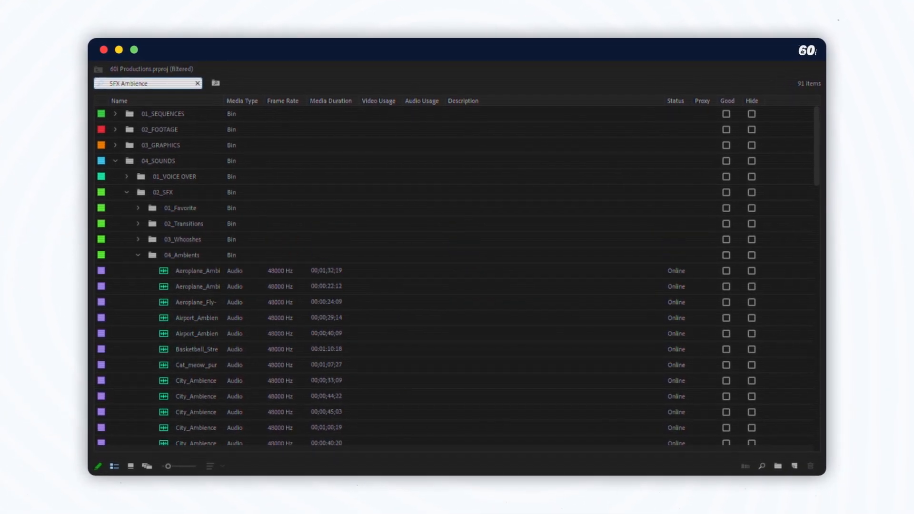
scroll(231, 304, down, 5)
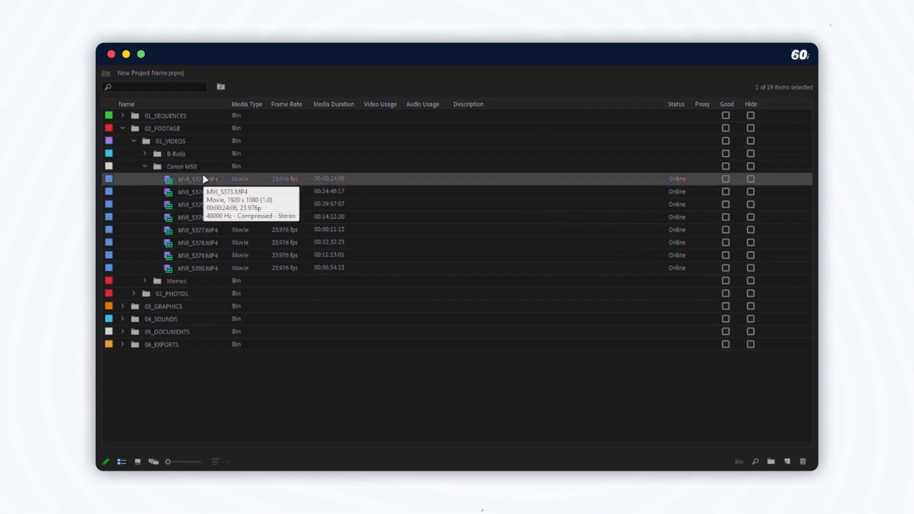
Open the name of the clip MVI_5373.MP4 in the Canon M50 bin for editing
key(Return)
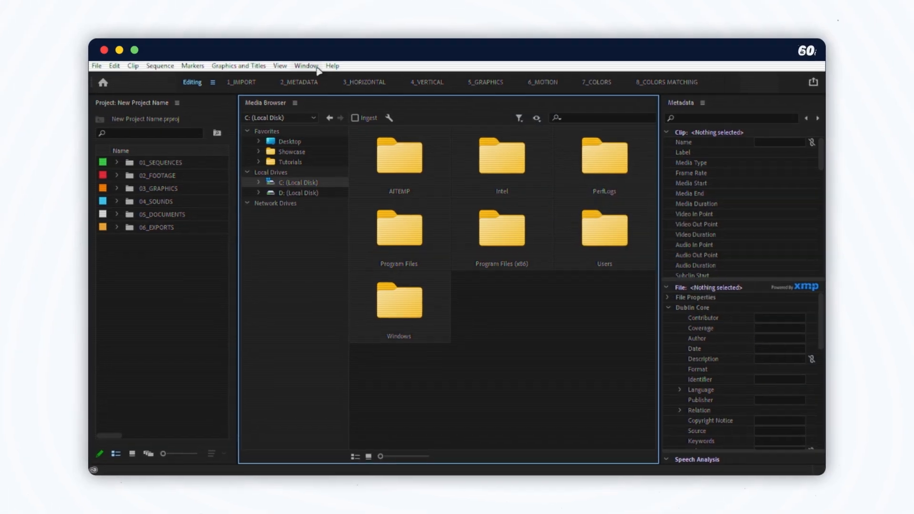
Close the Media Browser panel and widen the Metadata panel to fill the space beside the Project panel
click(303, 62)
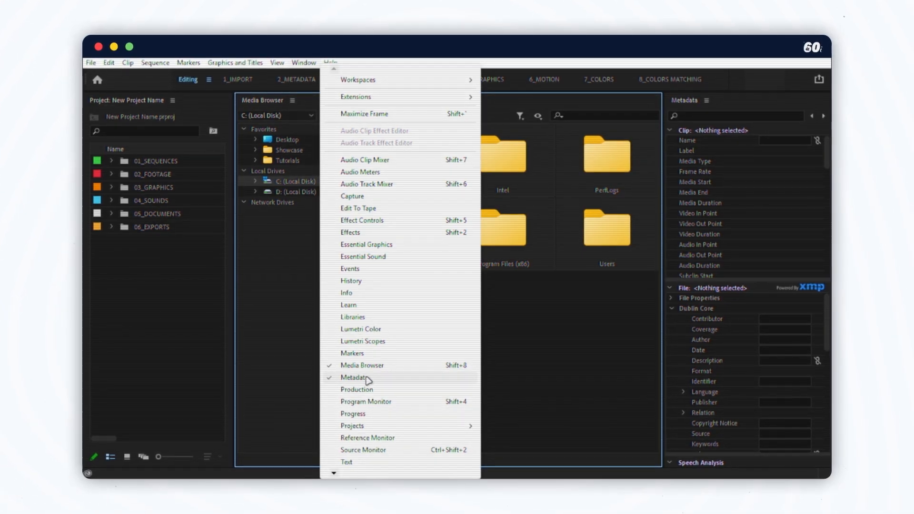
right_click(282, 103)
click(310, 109)
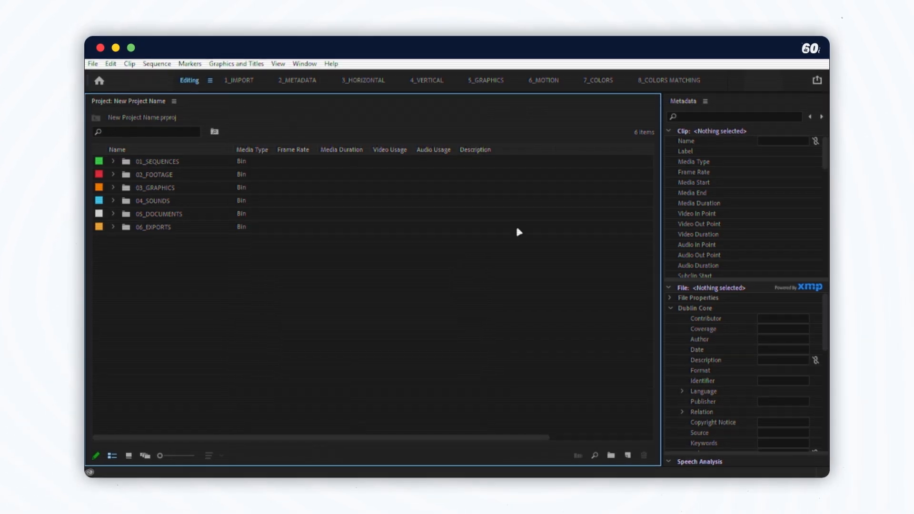
drag(661, 298, 229, 249)
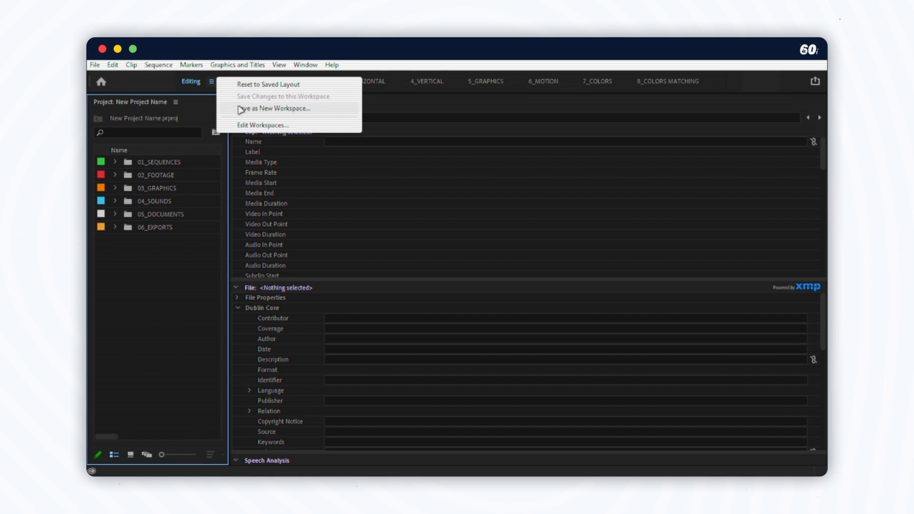
Save the current panel layout as a new workspace named 2_Metadata
click(240, 109)
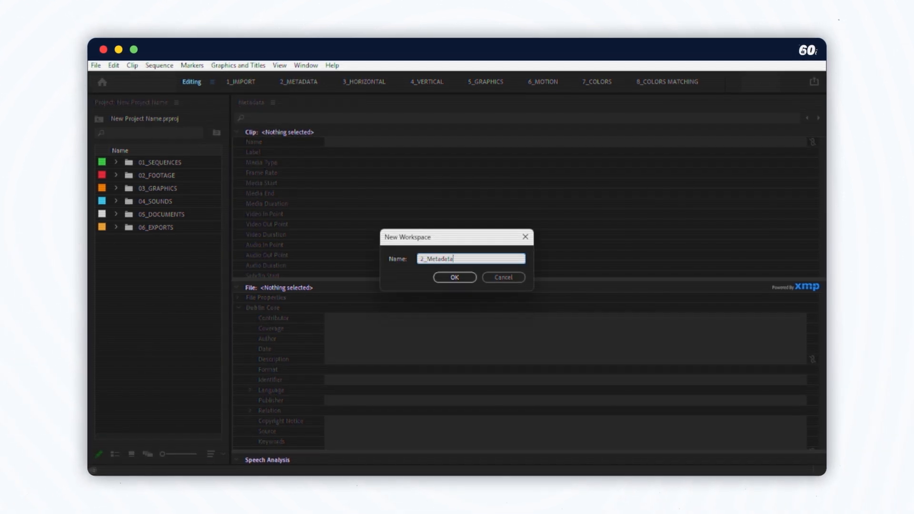
click(454, 277)
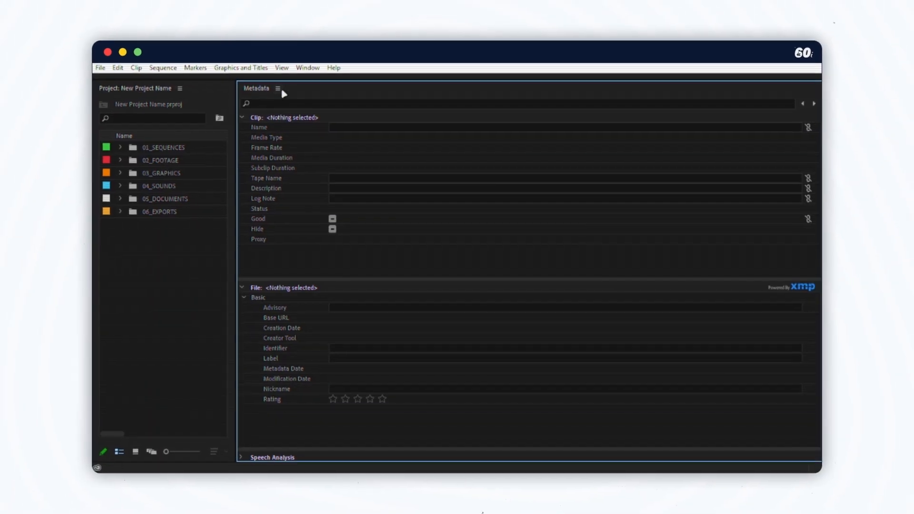
Review the Premiere Pro Project Metadata properties in the Metadata panel's Metadata Display and save the settings as My Metadata
click(281, 91)
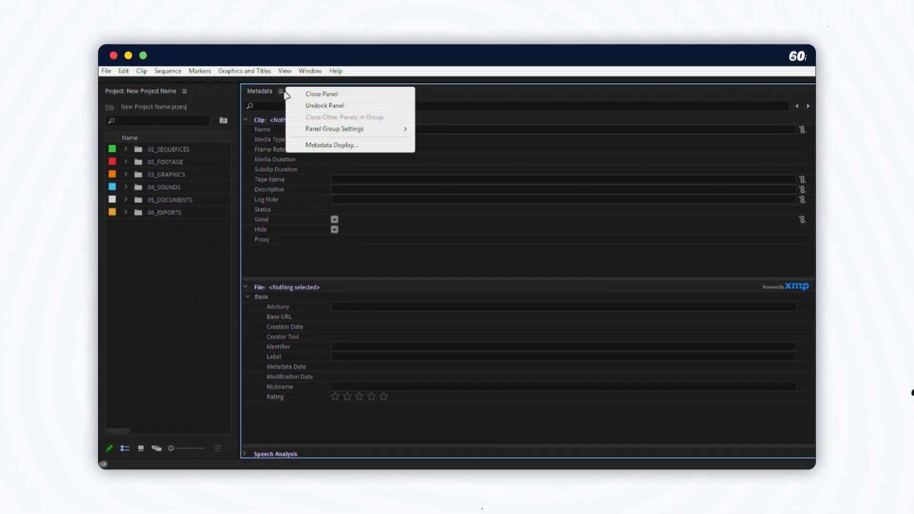
click(331, 146)
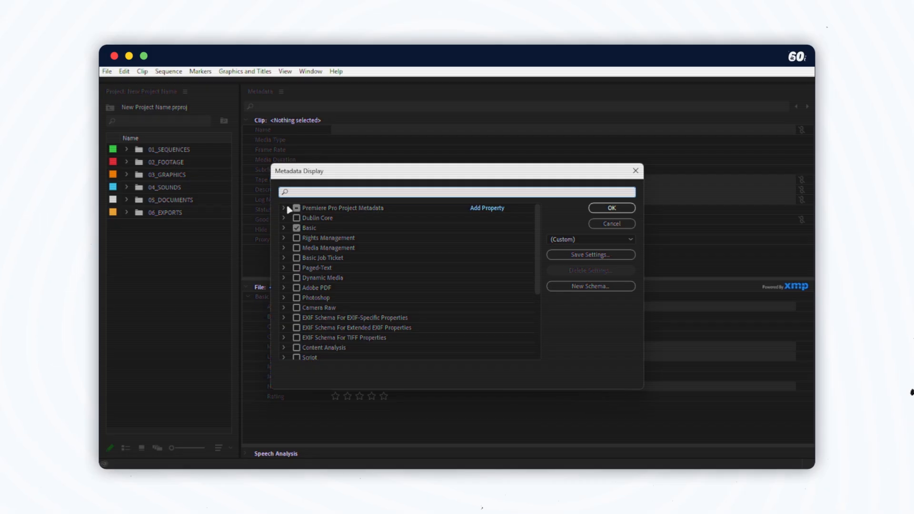
click(285, 208)
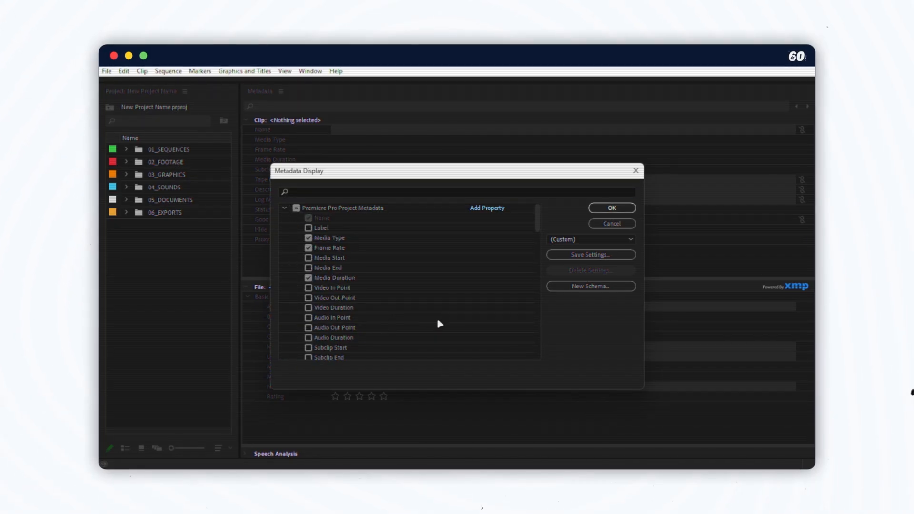
scroll(448, 329, down, 1)
scroll(448, 329, down, 6)
scroll(448, 328, down, 1)
scroll(448, 326, up, 6)
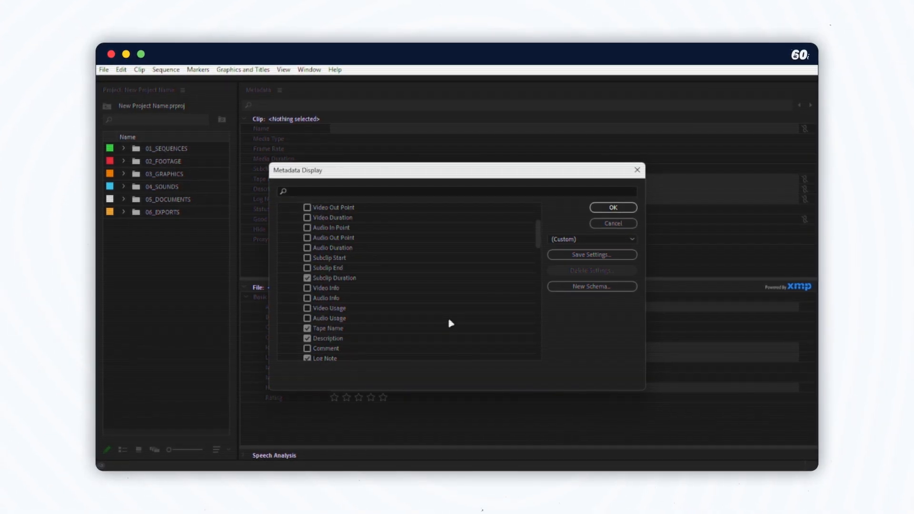
scroll(451, 324, up, 3)
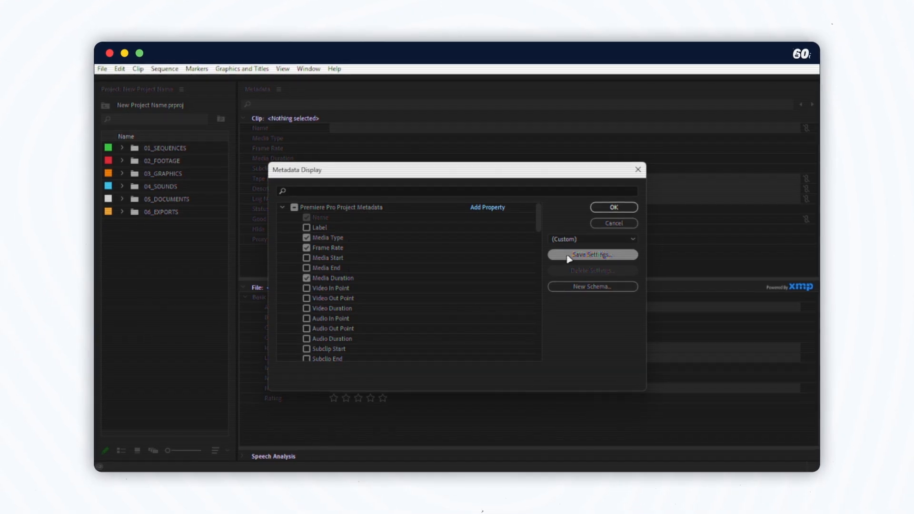
click(569, 258)
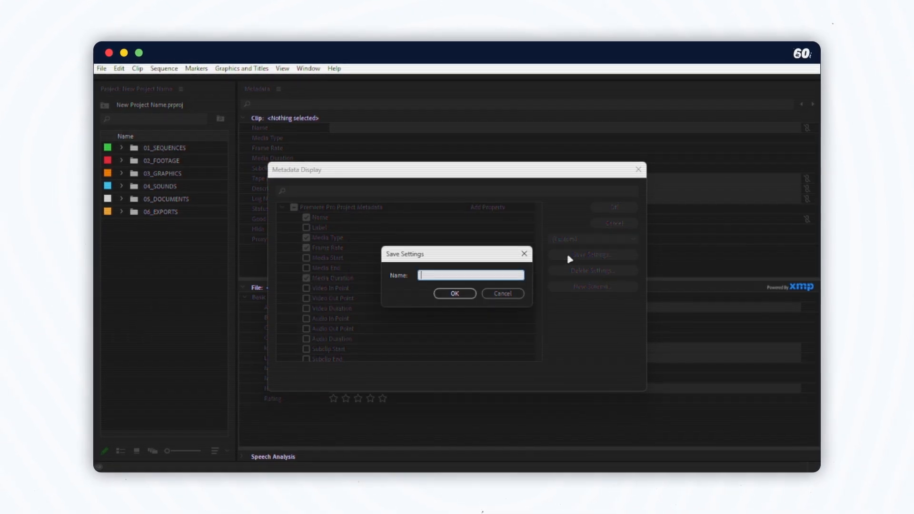
click(455, 293)
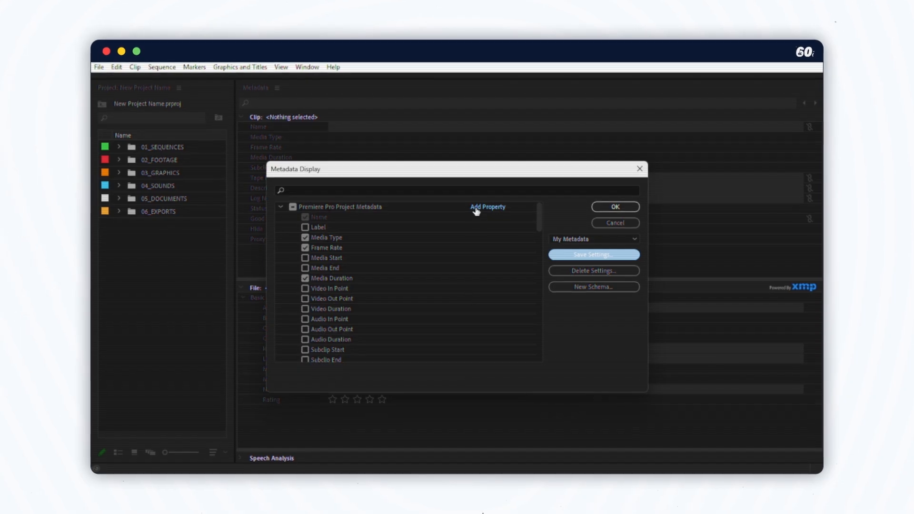
Add a property named Copyright to the Premiere Pro Project Metadata schema
click(476, 207)
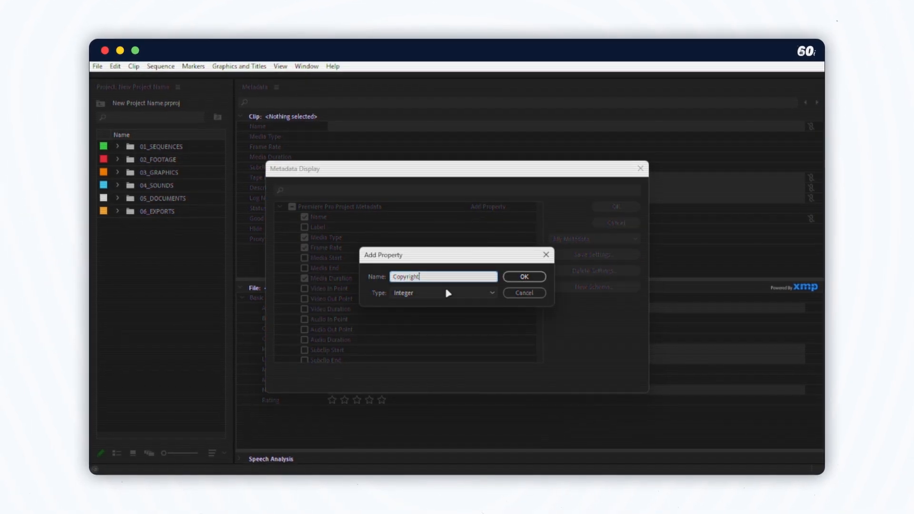
click(445, 293)
click(440, 317)
click(514, 276)
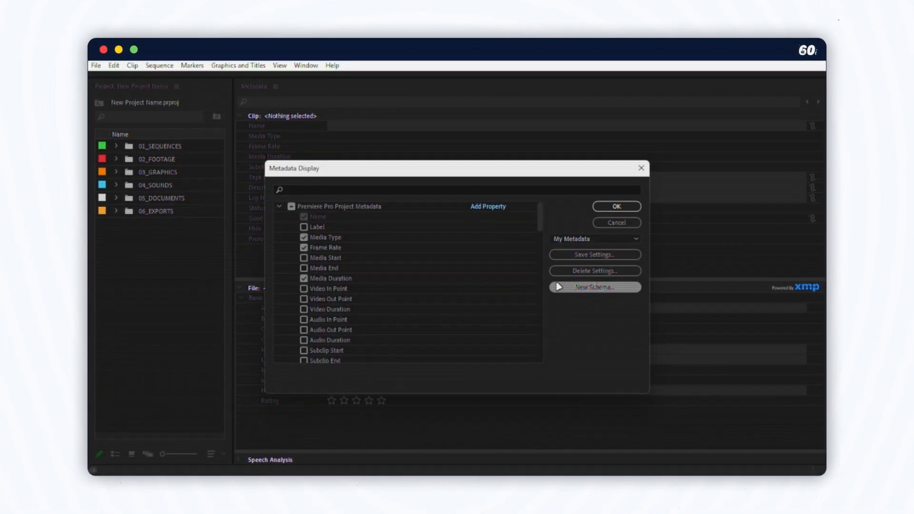
Create a new schema named Custom Schema and add a Boolean property named Custom Property to it
click(570, 288)
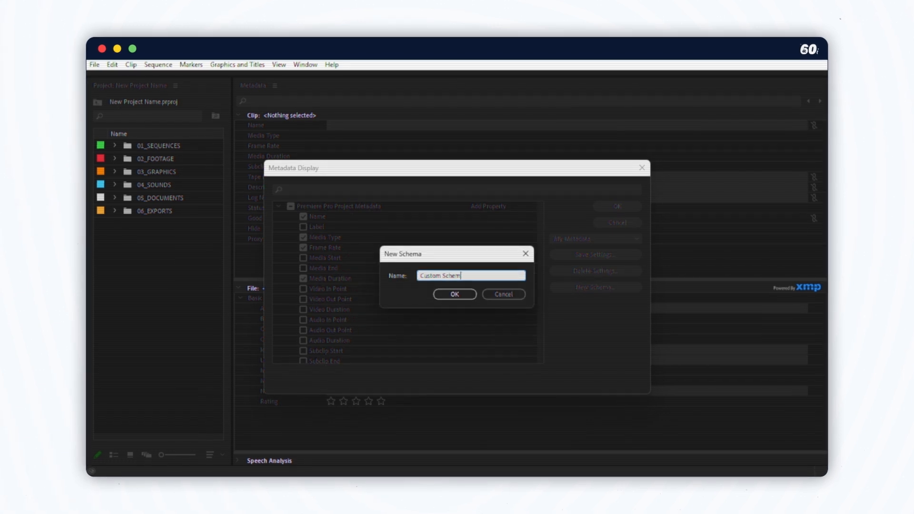
drag(543, 269, 545, 355)
click(491, 360)
text(Custom Property)
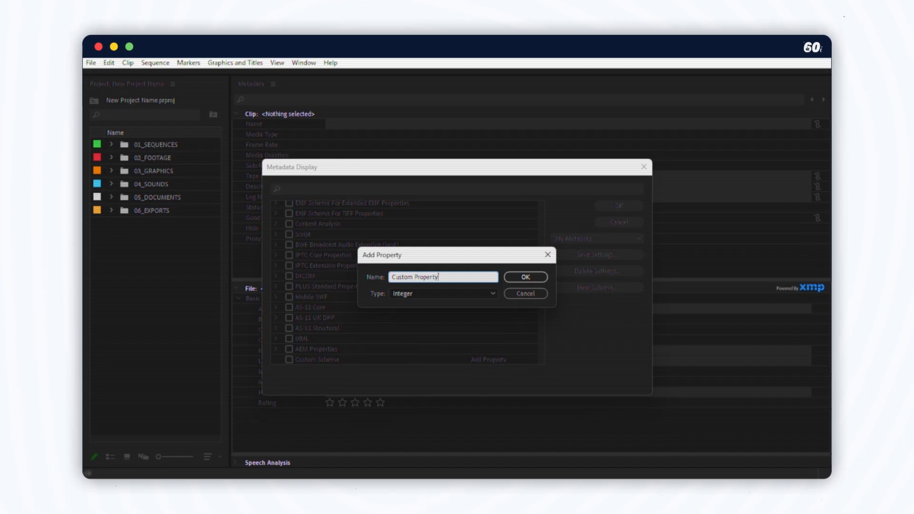
click(465, 294)
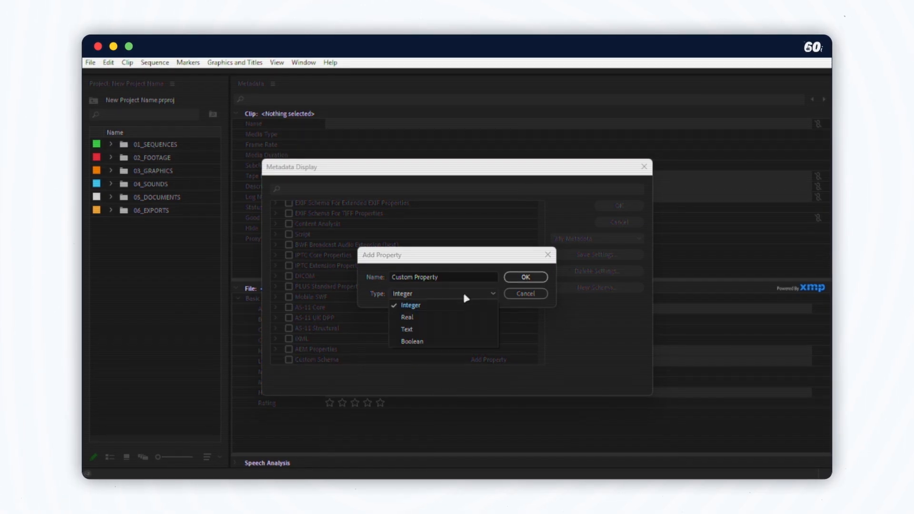
click(465, 340)
click(522, 278)
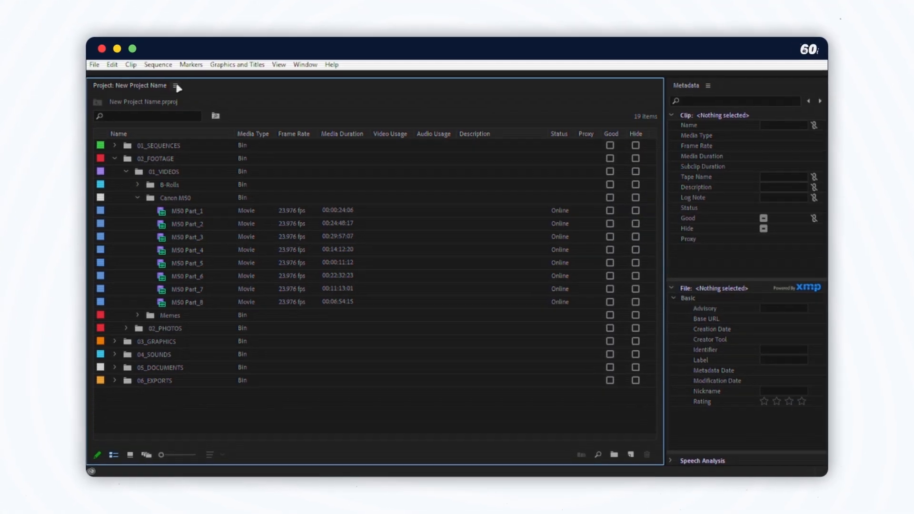
Examine which Premiere Pro Project Metadata properties are enabled in the Project panel's Metadata Display, and leave without changes
click(171, 83)
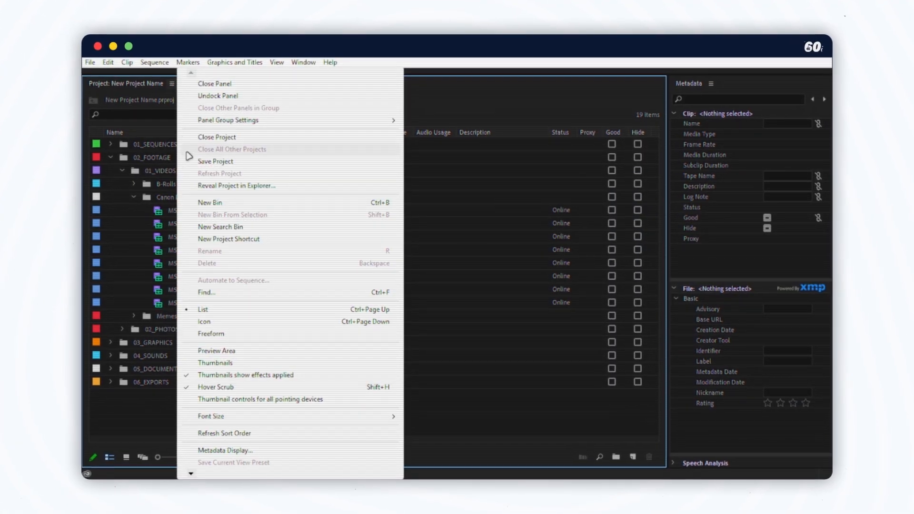
click(243, 450)
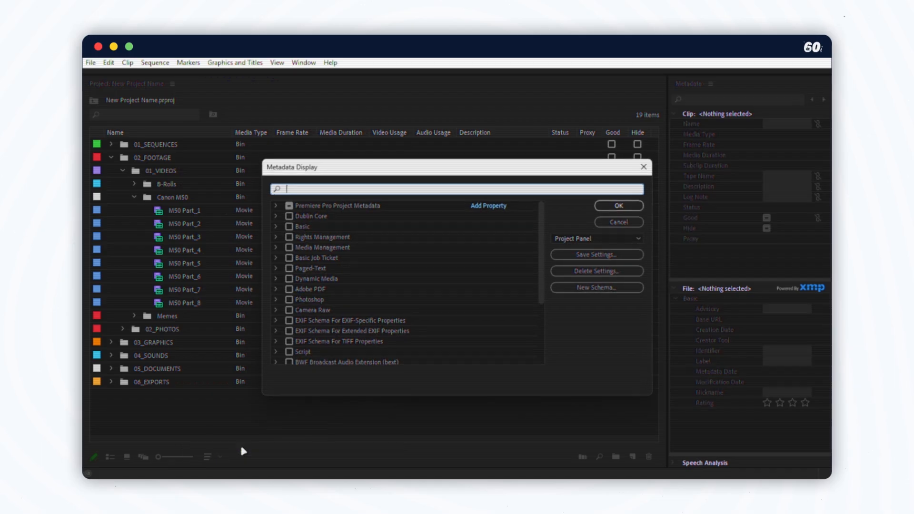
click(276, 206)
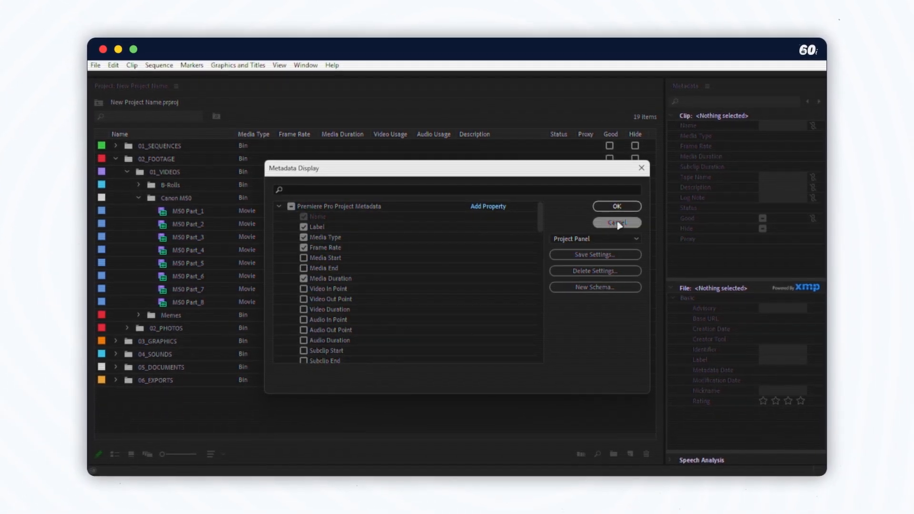
click(599, 220)
Enter "M50 A" in the Description of the M50 Part_1 clip
mouse_move(459, 135)
mouse_down()
mouse_move(522, 141)
mouse_move(460, 143)
mouse_up()
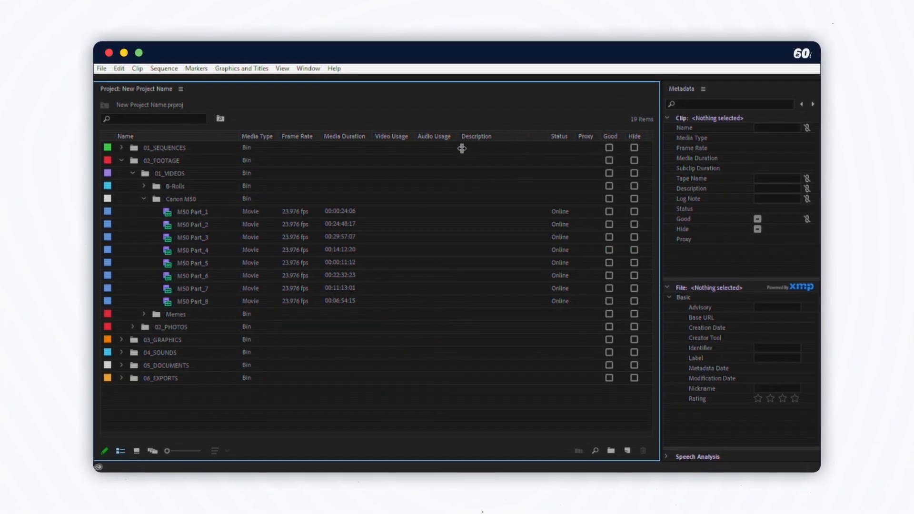
double_click(468, 212)
text(M50 A)
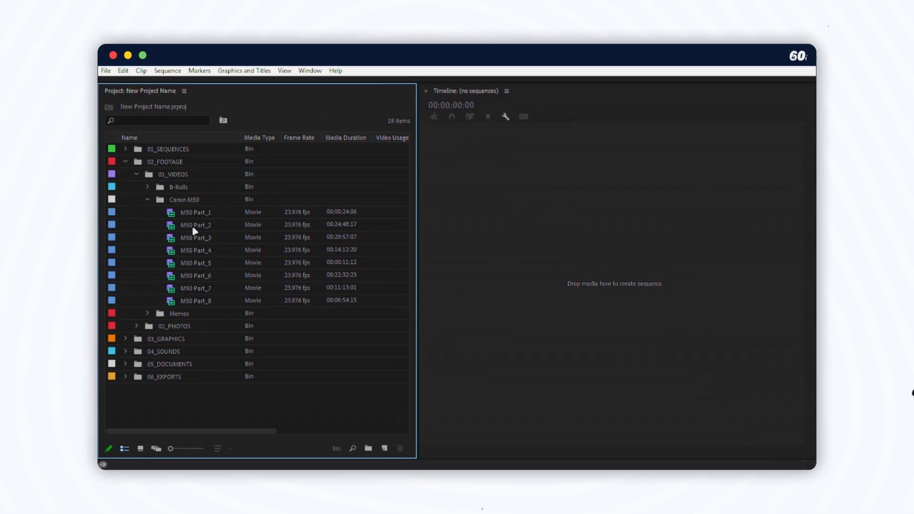
Open the M50 Part_2 clip from the Canon M50 bin in the Source Monitor
click(180, 221)
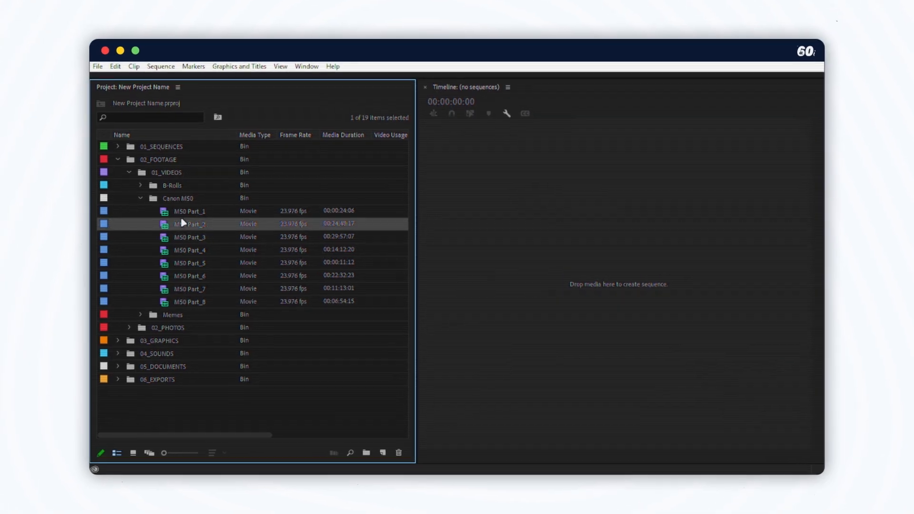
right_click(180, 221)
scroll(242, 428, down, 5)
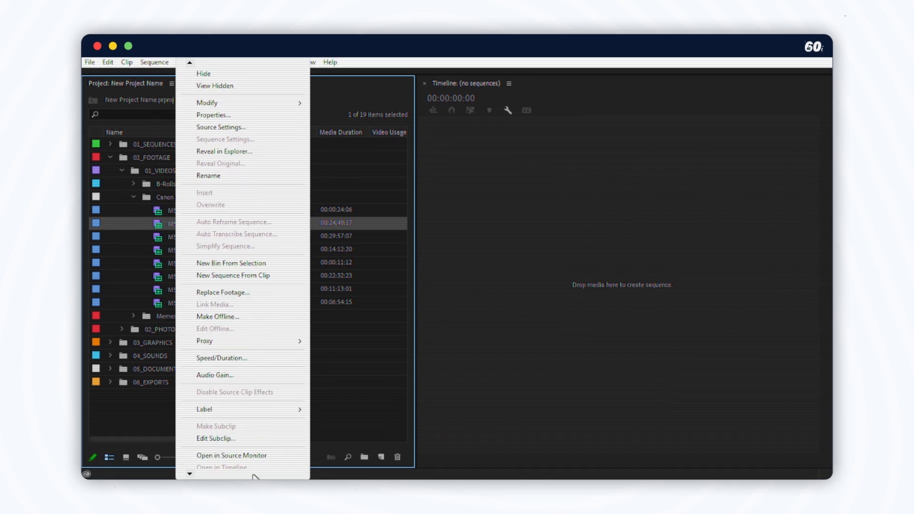
click(244, 414)
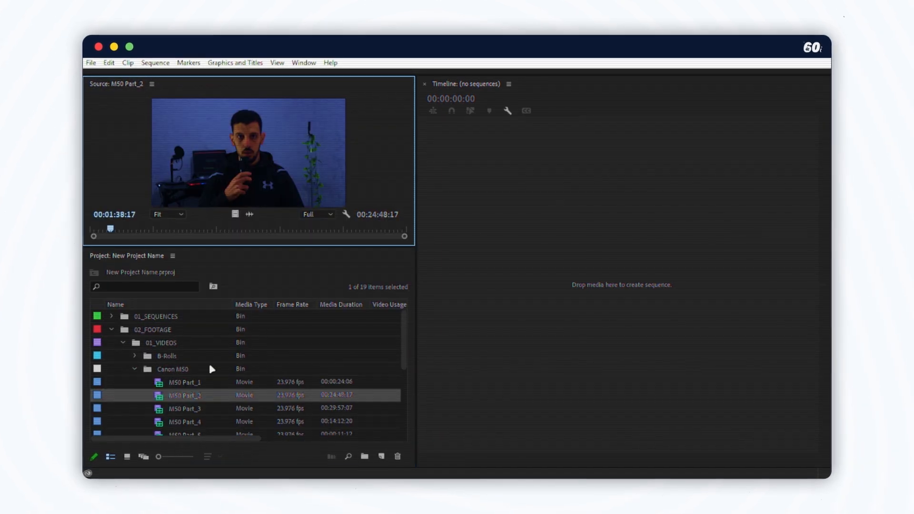
Add a marker at 00:01:38:17 in the M50 Part_2 source clip and extend it to a duration of about 00:04:17
right_click(127, 237)
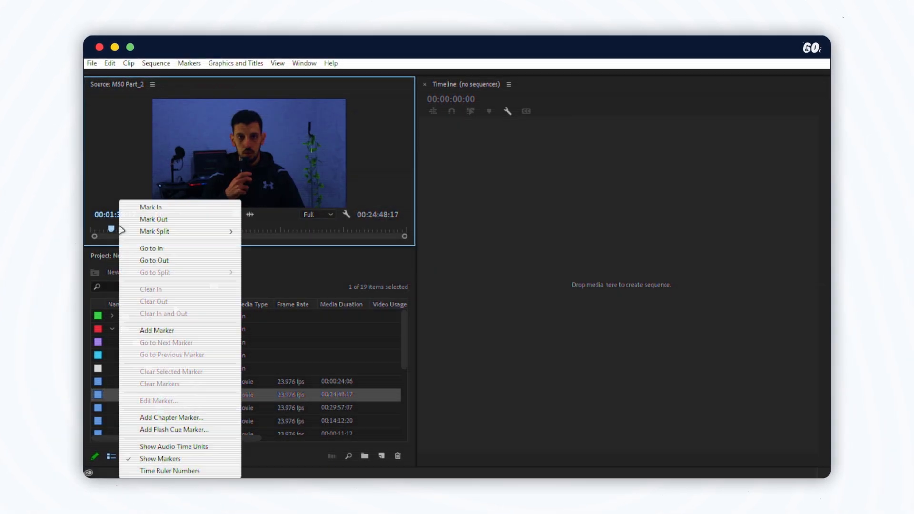
click(157, 329)
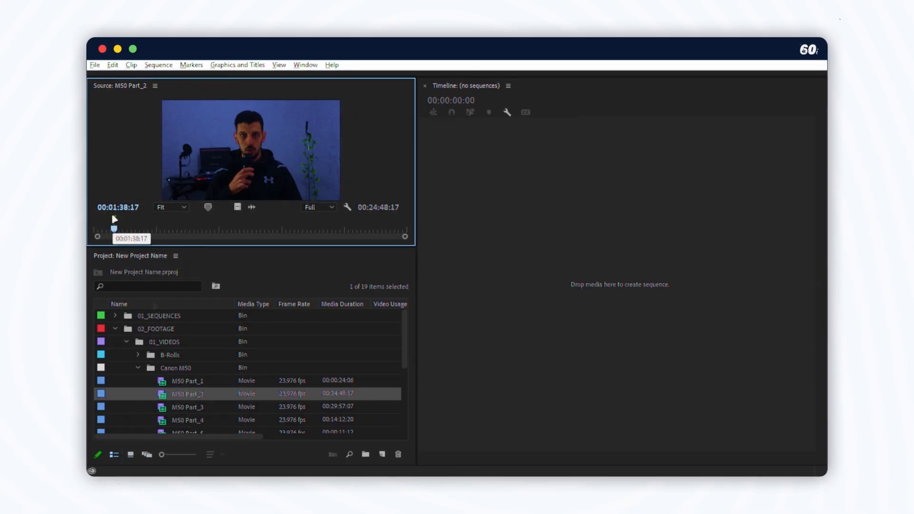
drag(169, 222, 169, 224)
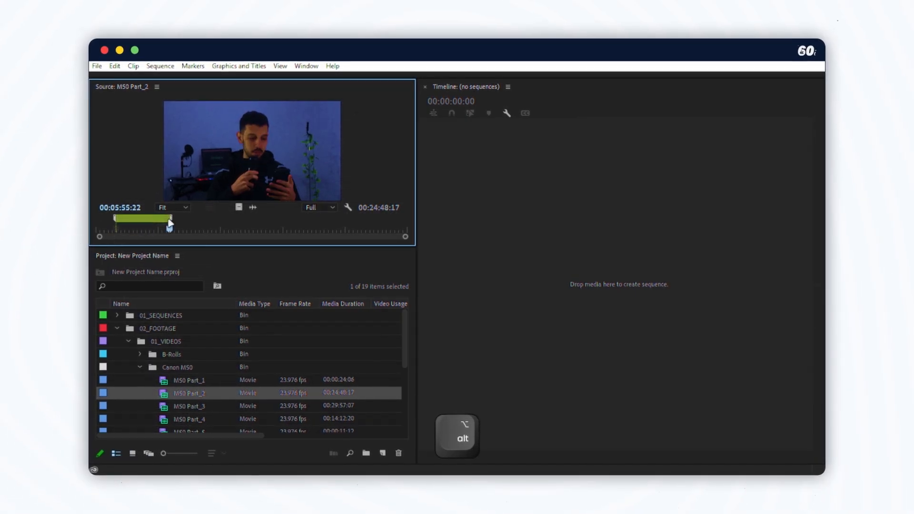
Give the source clip's range marker the comment PT1 Introduction and the blue marker color
double_click(142, 220)
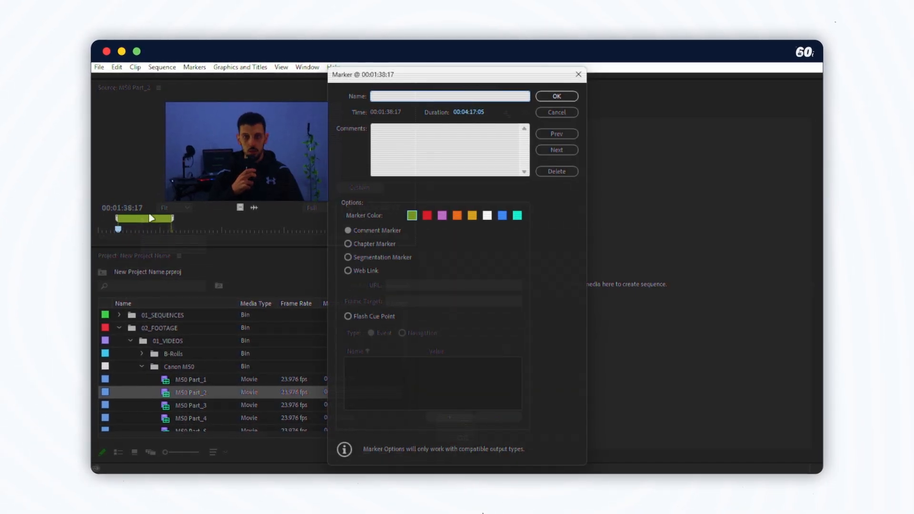
text(PT1 Introduction)
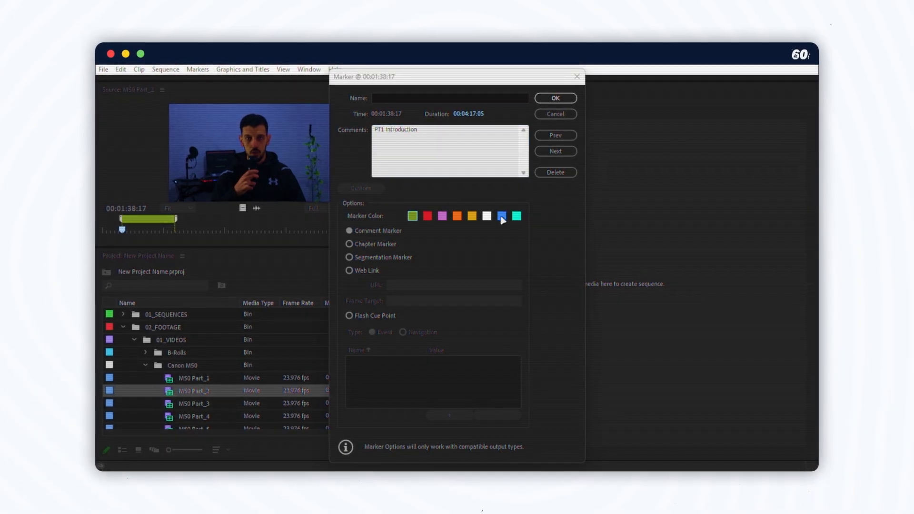
click(561, 101)
Add further range markers after the PT1 Introduction marker along the M50 Part_2 source clip
click(191, 230)
key(m)
mouse_move(190, 221)
mouse_down()
mouse_move(226, 232)
mouse_move(338, 224)
mouse_up()
key(m)
key(m)
Create a sequence from the M50 Part_2 clip and add a marker to the timeline clip at about 00:20:52
drag(174, 390, 502, 303)
drag(688, 115, 715, 142)
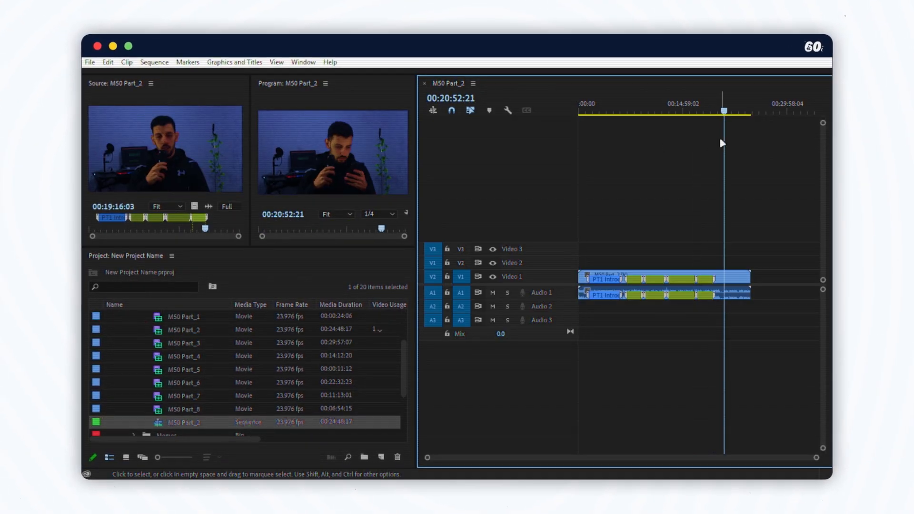
click(726, 280)
key(m)
Deselect the clip and add a marker to the sequence's time ruler, extended as a range to about 00:15:25
click(716, 245)
click(611, 111)
drag(612, 111, 600, 111)
click(682, 94)
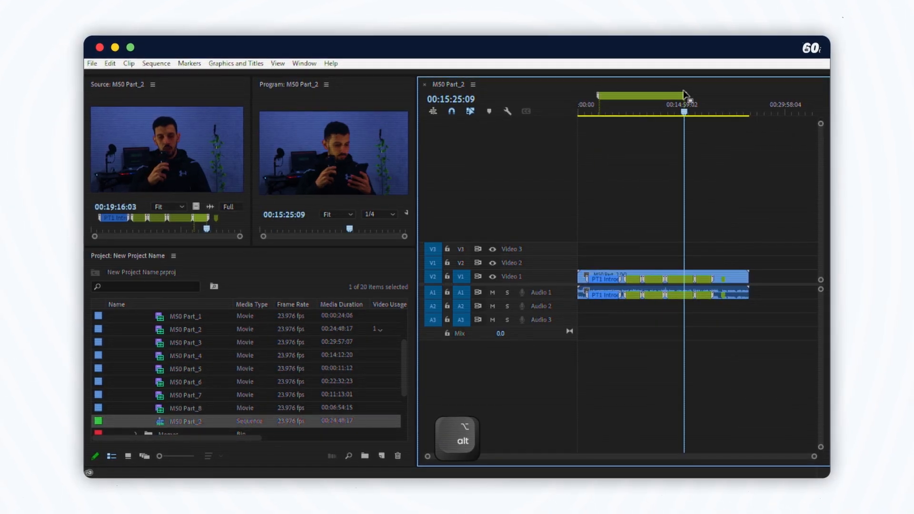
Load the M50 Part_2 source clip in the Source Monitor and display the Markers panel
click(173, 329)
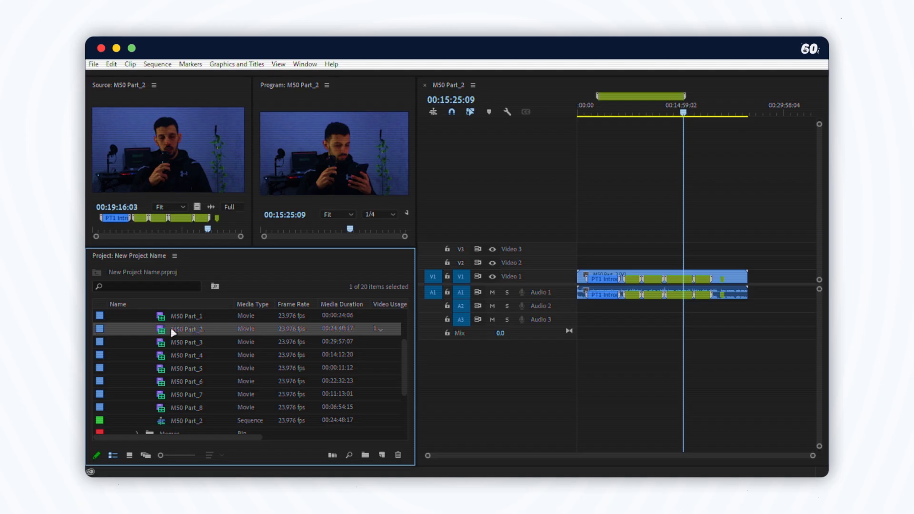
key(shift+o)
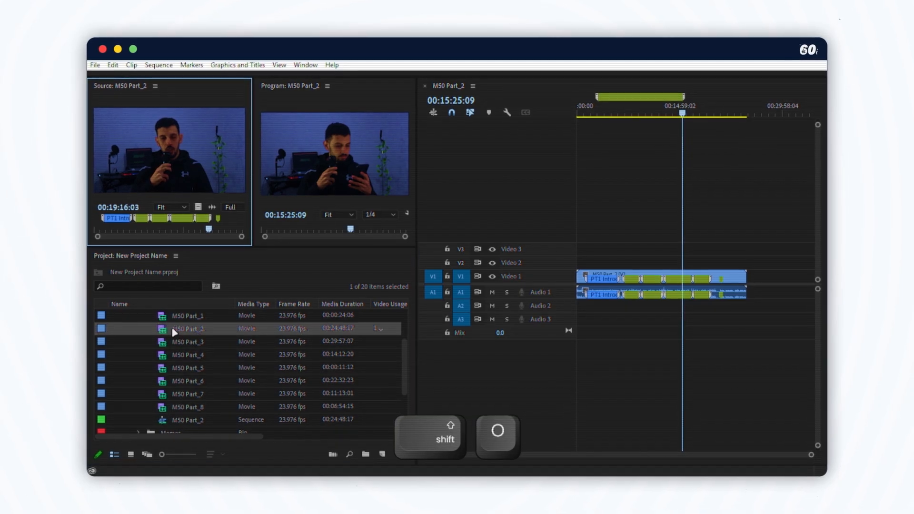
click(306, 65)
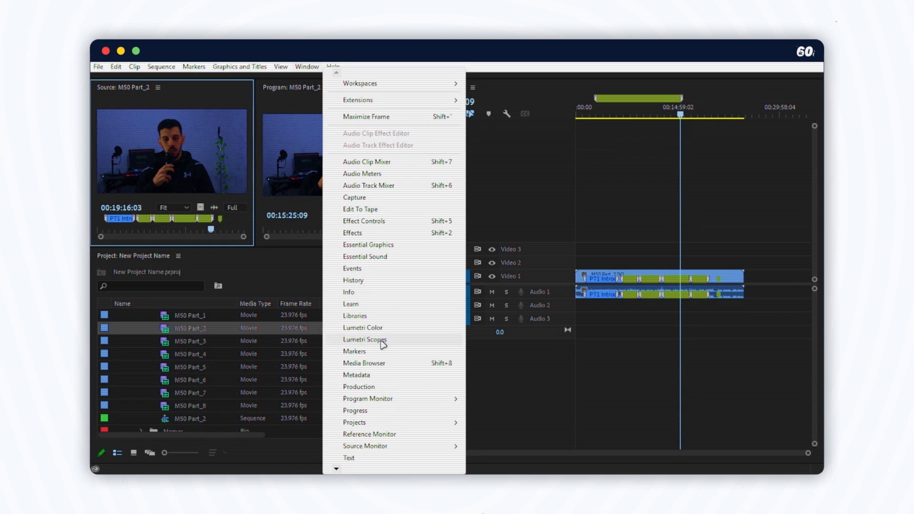
click(384, 351)
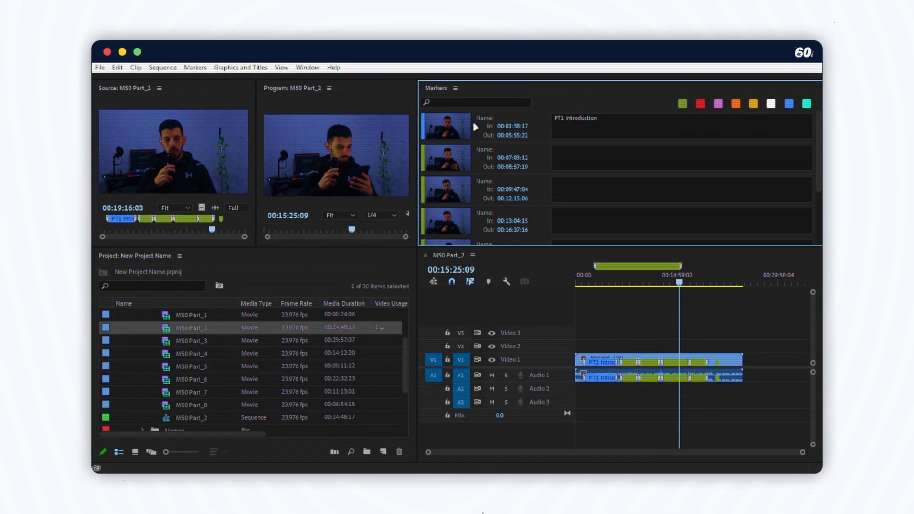
Go through the clip's first four markers in the marker list, moving the playhead to each one
click(471, 138)
click(471, 169)
click(472, 202)
click(489, 214)
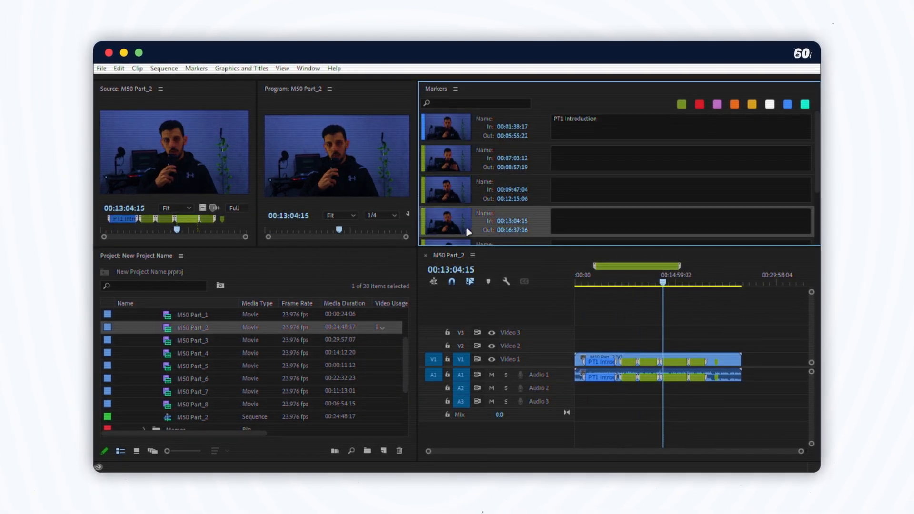
Filter the marker list to the green and blue marker colors and open the Markers panel's options
click(681, 105)
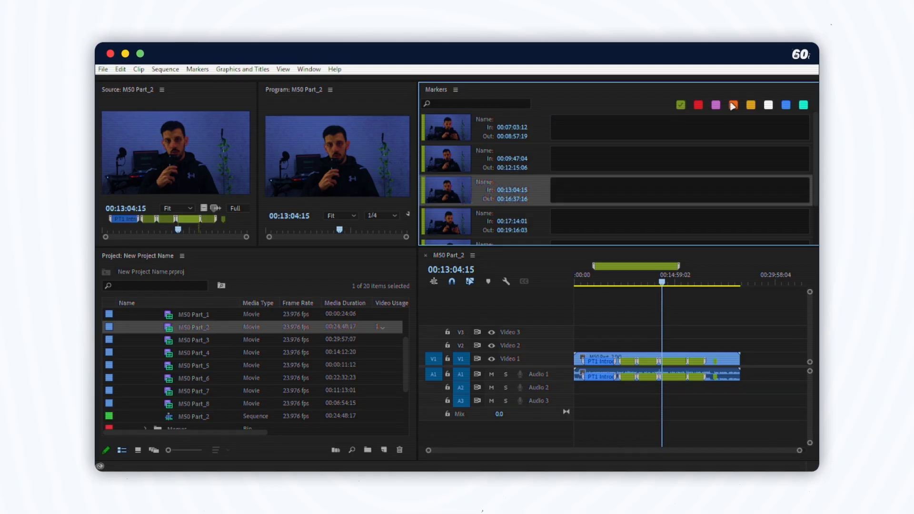
click(786, 106)
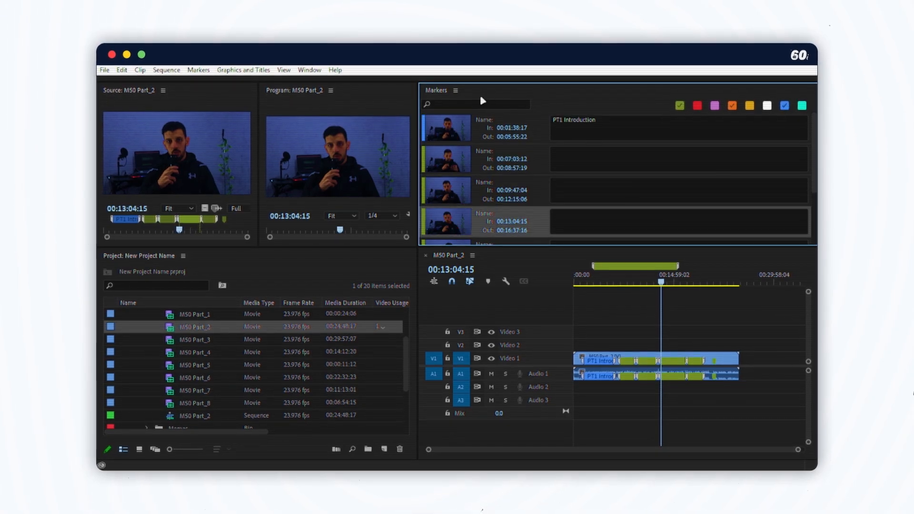
click(456, 92)
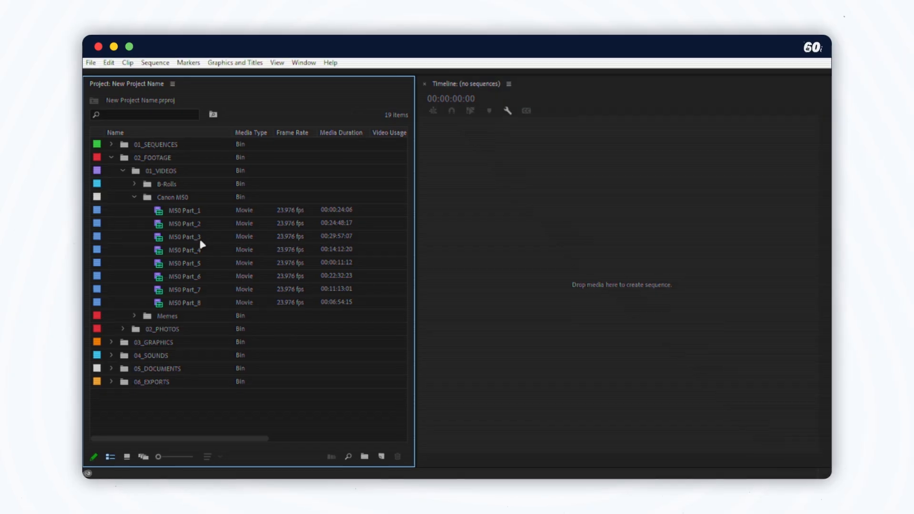
Load M50 Part_2 in the Source Monitor and mark an In point at about 00:00:46:18 and an Out point at about 00:05:03:23
click(183, 224)
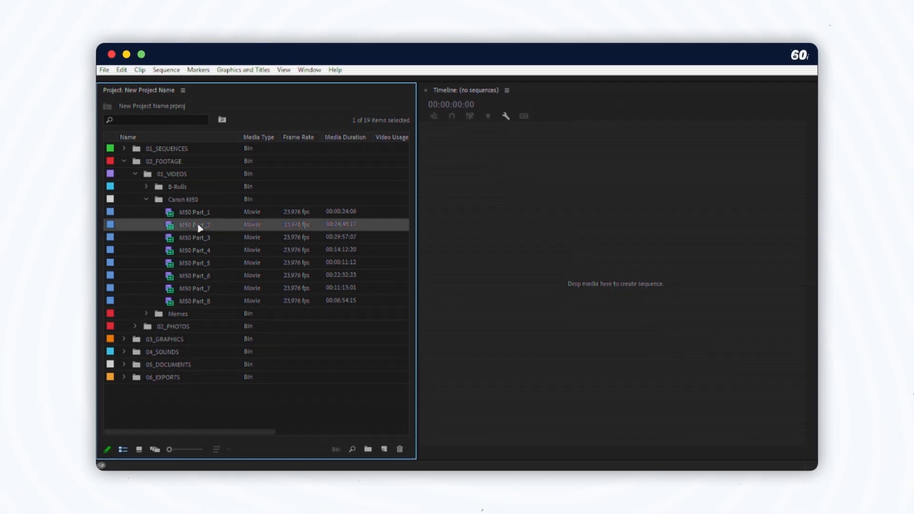
key(shift+o)
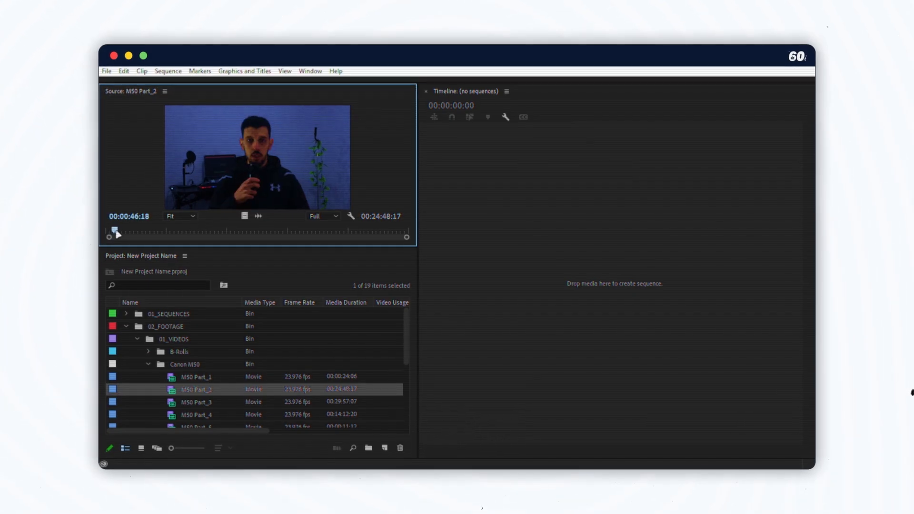
key(i)
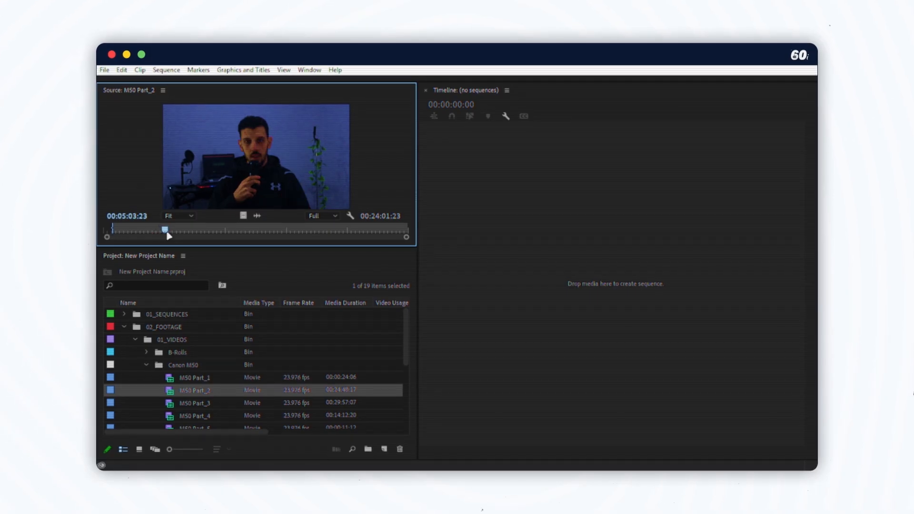
key(o)
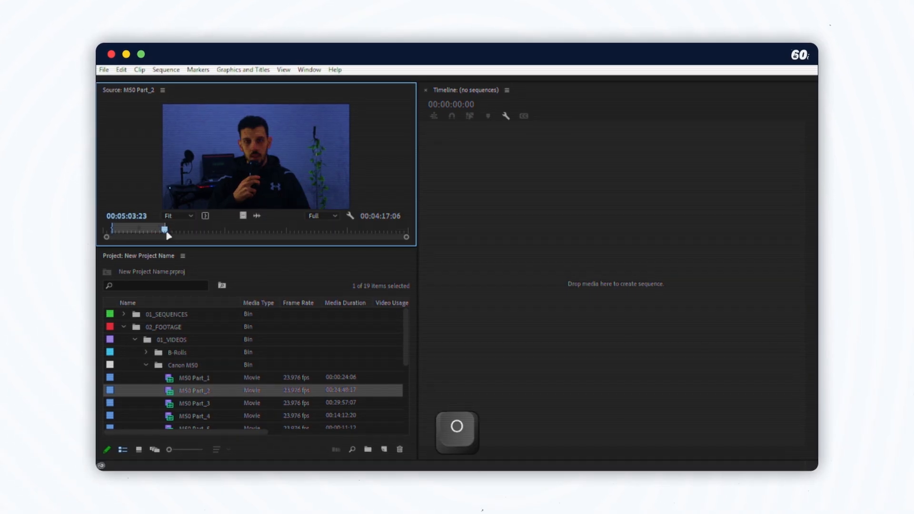
Make a subclip from the marked range, named M50 Part_2.Subclip006 - Introduction
key(ctrl+u)
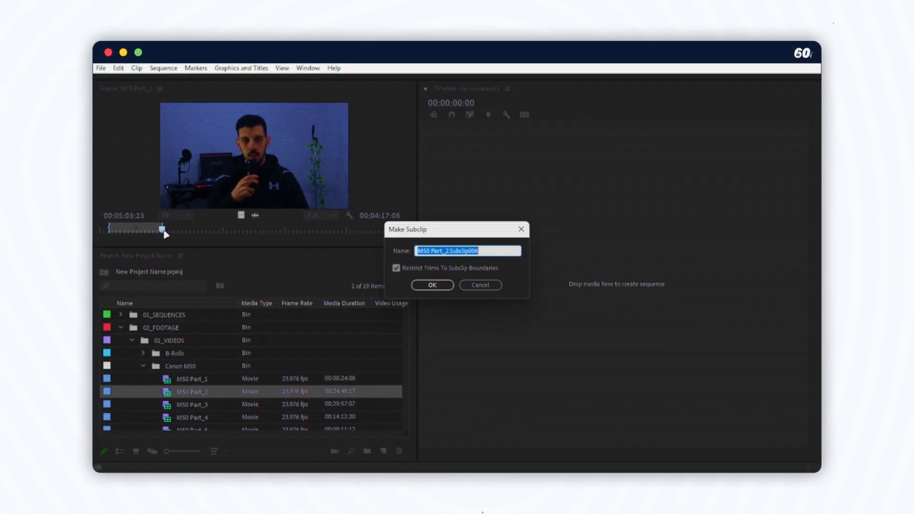
key(Right)
text(-)
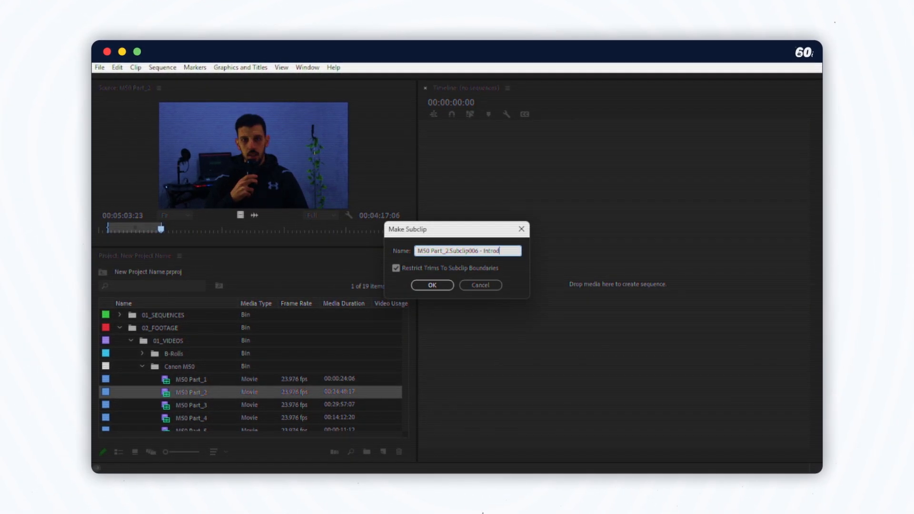
click(421, 286)
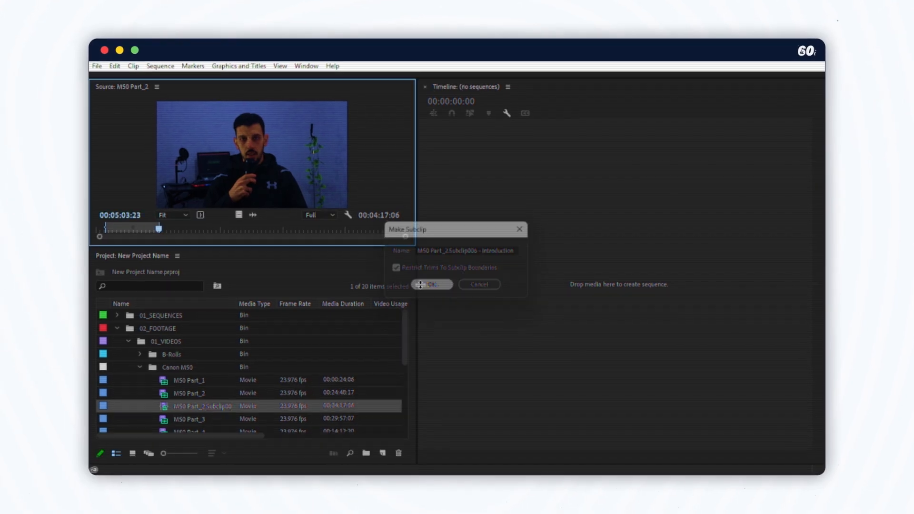
Open the Introduction subclip in the Source Monitor and scrub through it
click(162, 408)
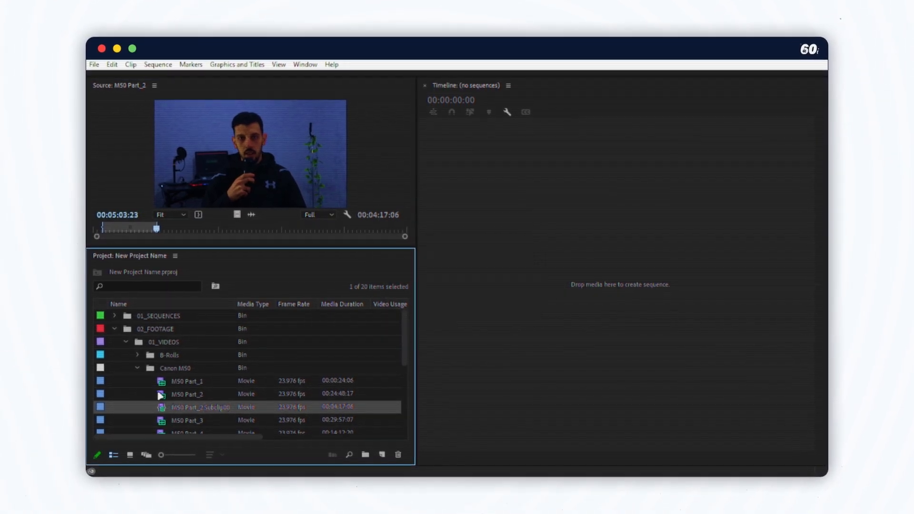
key(shift+o)
drag(404, 229, 150, 233)
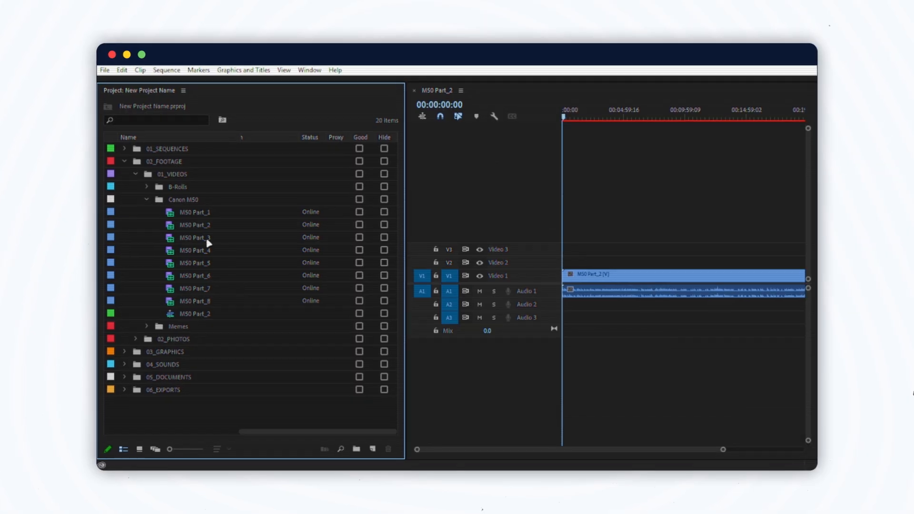
Assign the Captions label color to the eight clips M50 Part_1 to M50 Part_8 in the Canon M50 bin
click(181, 210)
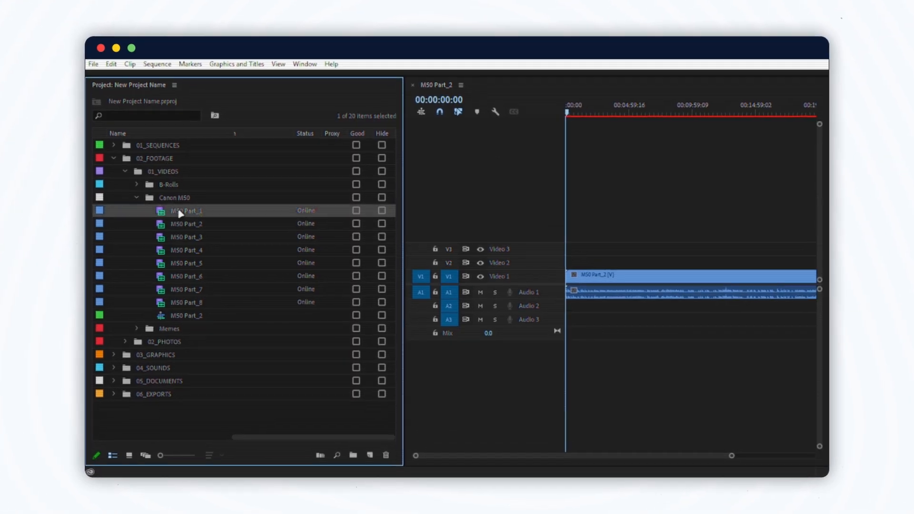
shift+click(194, 303)
right_click(193, 305)
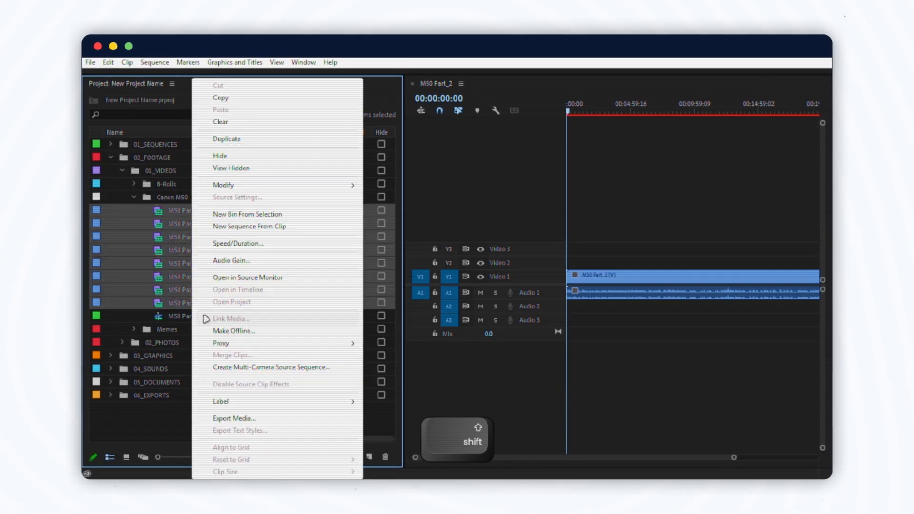
mouse_move(328, 402)
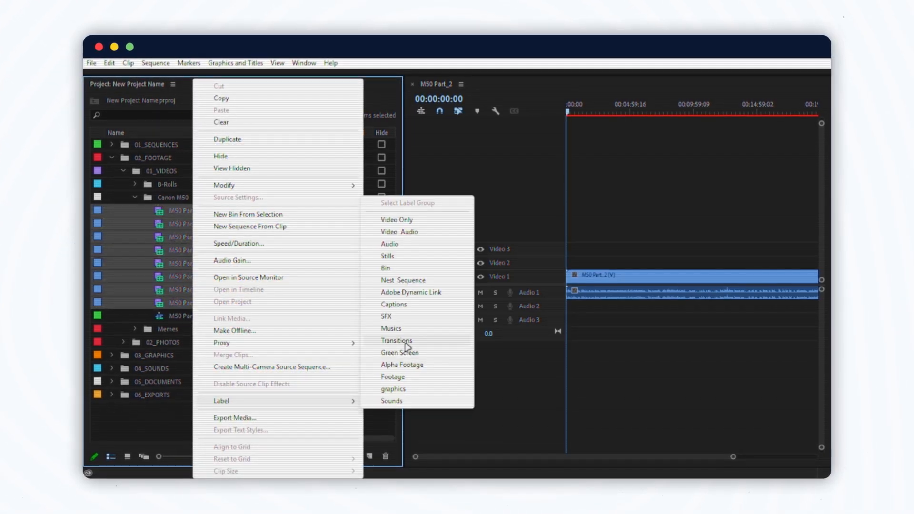
click(435, 307)
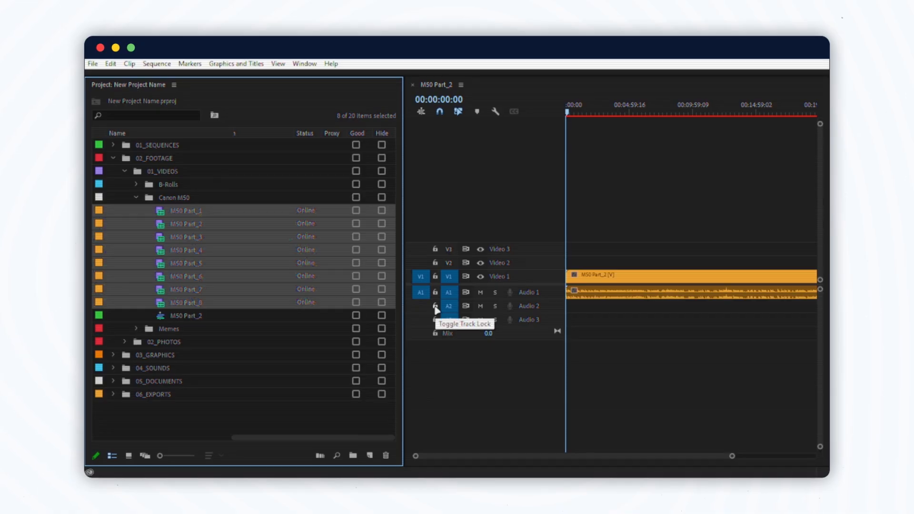
Change the label of the M50 Part_2 clip in the timeline to Transitions
right_click(570, 290)
mouse_move(666, 373)
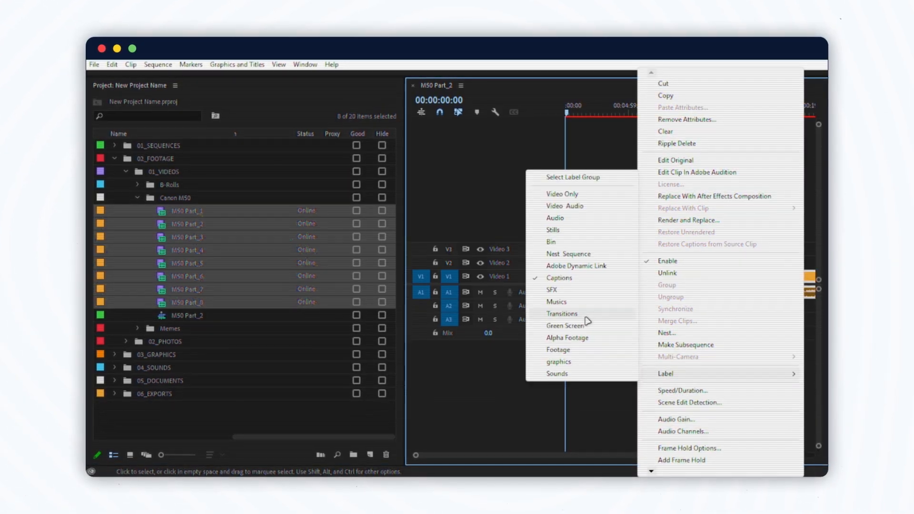
click(583, 316)
Open the label preferences and inspect the Video Only label's color and name settings without changing them
click(114, 65)
mouse_move(276, 419)
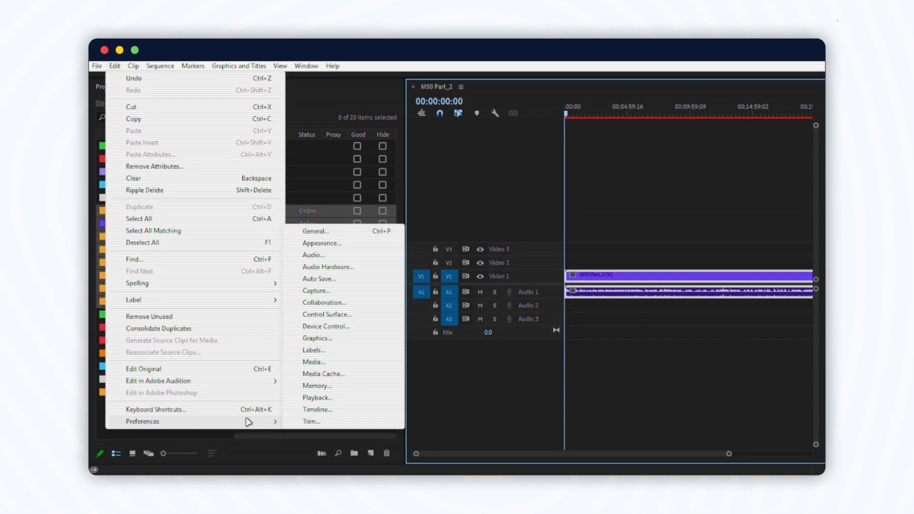
click(318, 353)
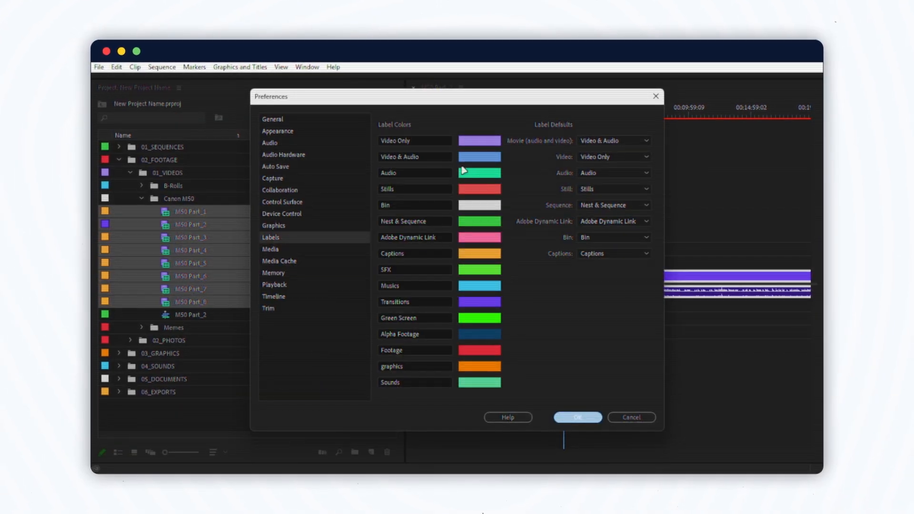
click(479, 142)
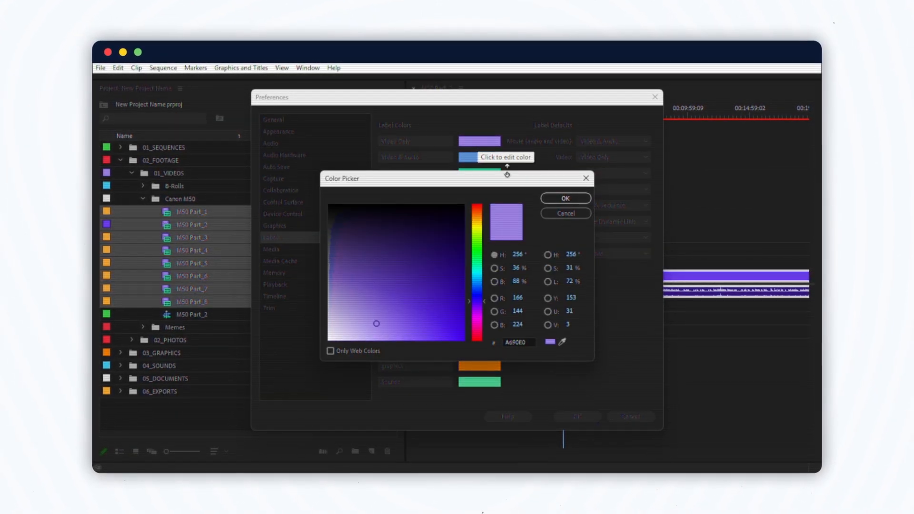
click(548, 200)
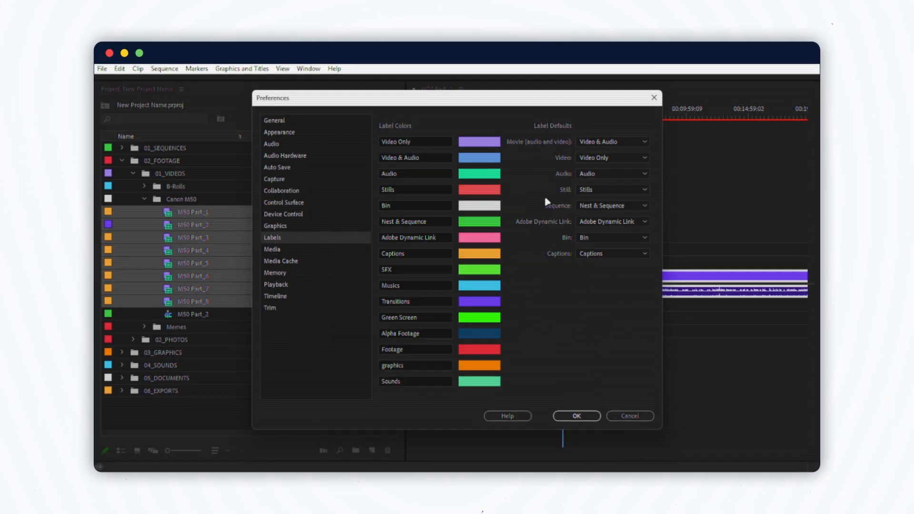
click(430, 141)
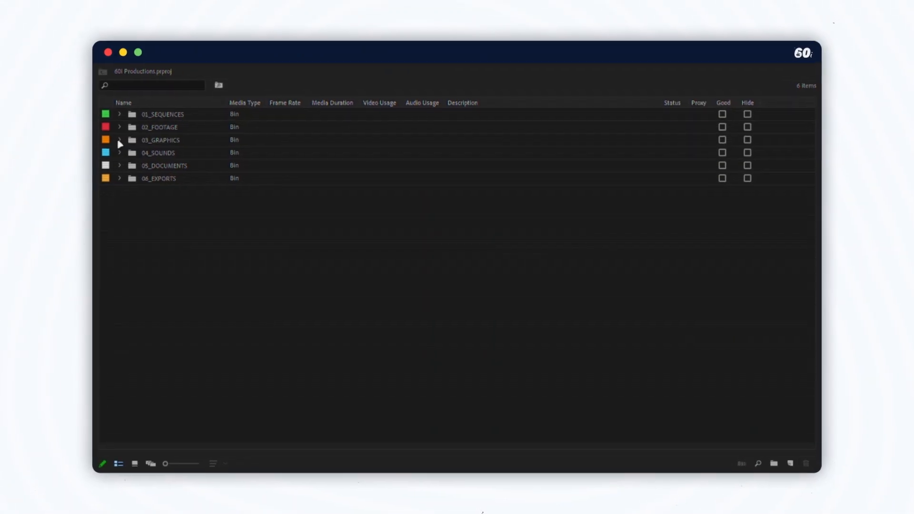
Examine the 60i Productions project's 02_ASSETS and 02_SFX bins, including the favorite sound effects and their descriptions
click(115, 137)
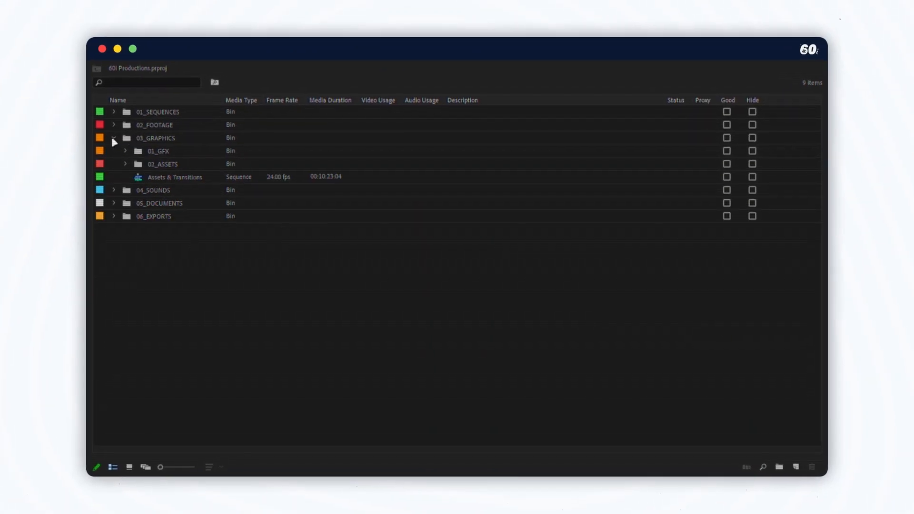
click(125, 164)
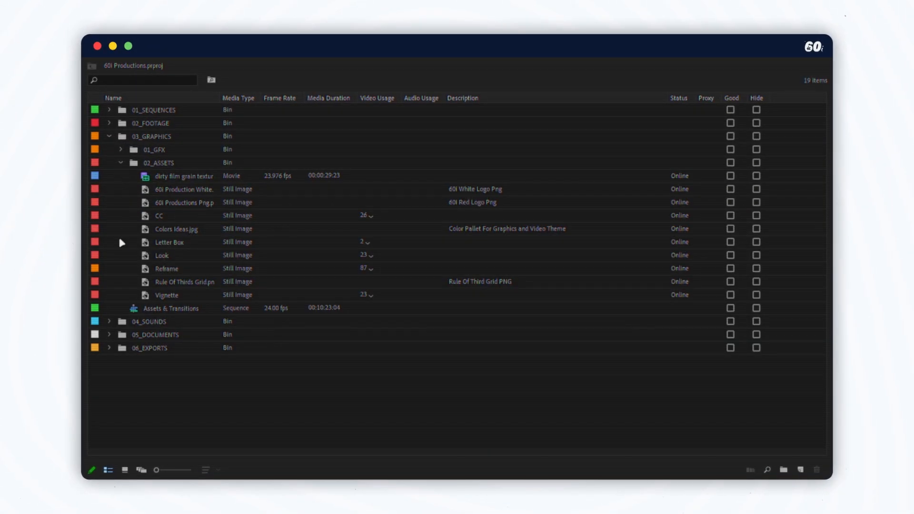
click(110, 322)
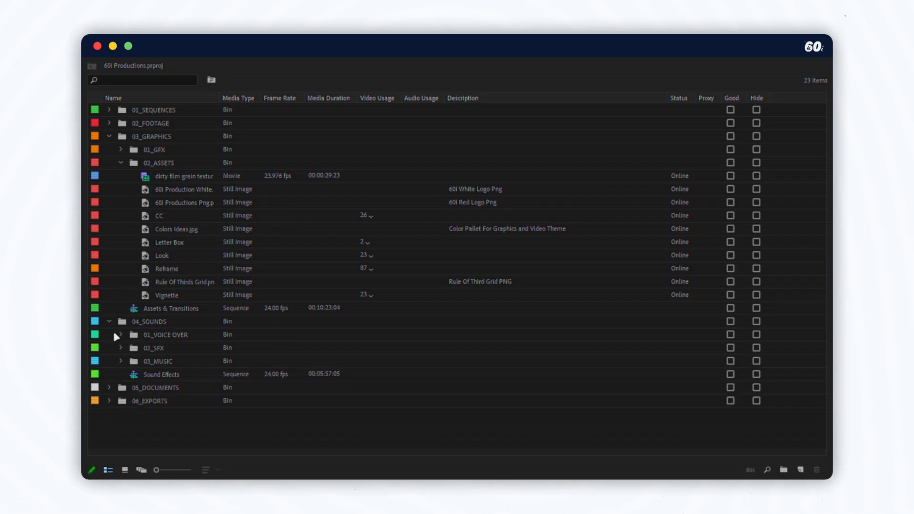
click(122, 348)
click(133, 361)
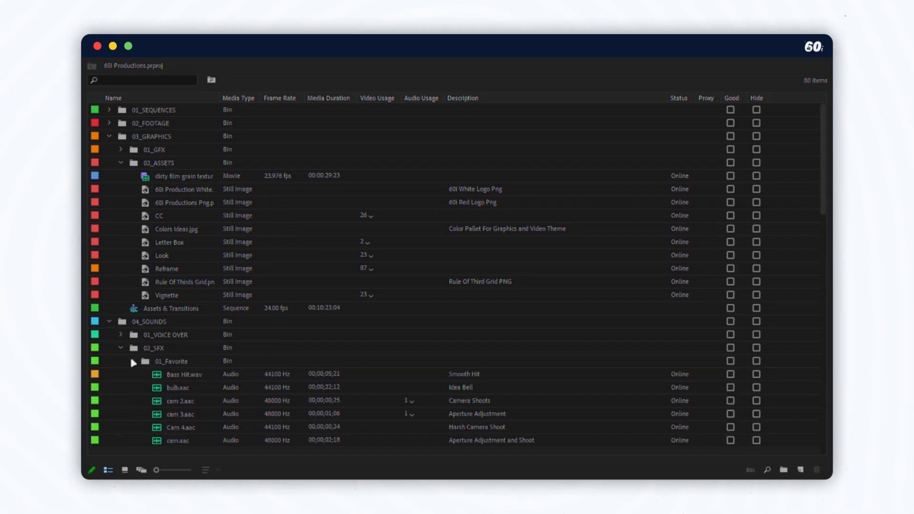
scroll(162, 409, down, 3)
scroll(163, 413, down, 3)
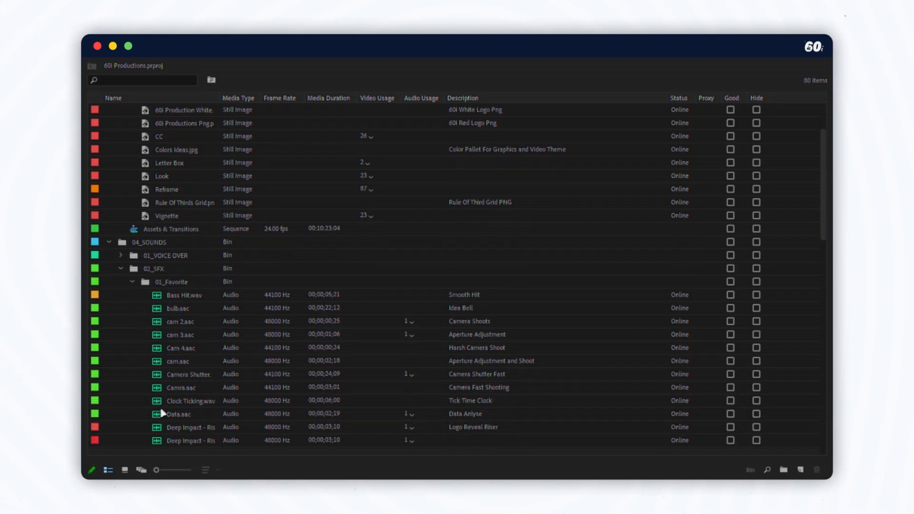
scroll(163, 413, down, 7)
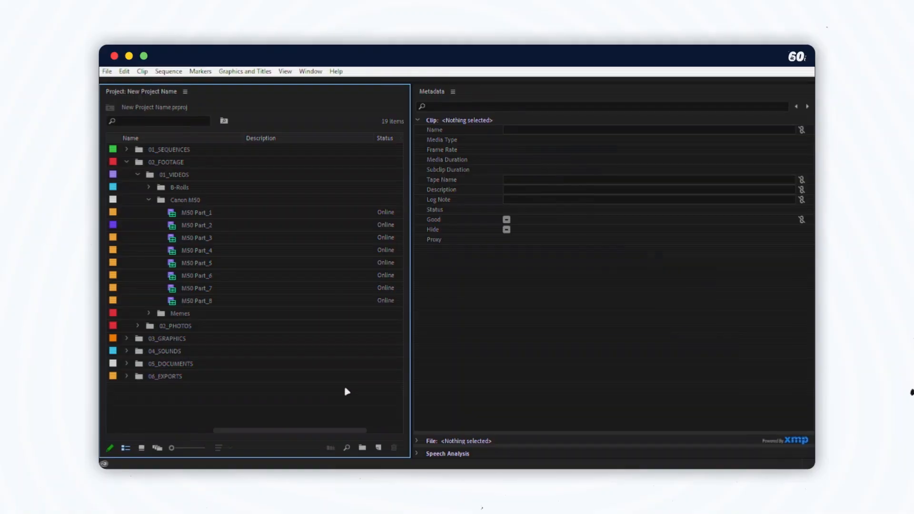
Set the Tape Name metadata of the eight clips M50 Part_1 to M50 Part_8 to A-Rolls
click(191, 212)
shift+click(202, 300)
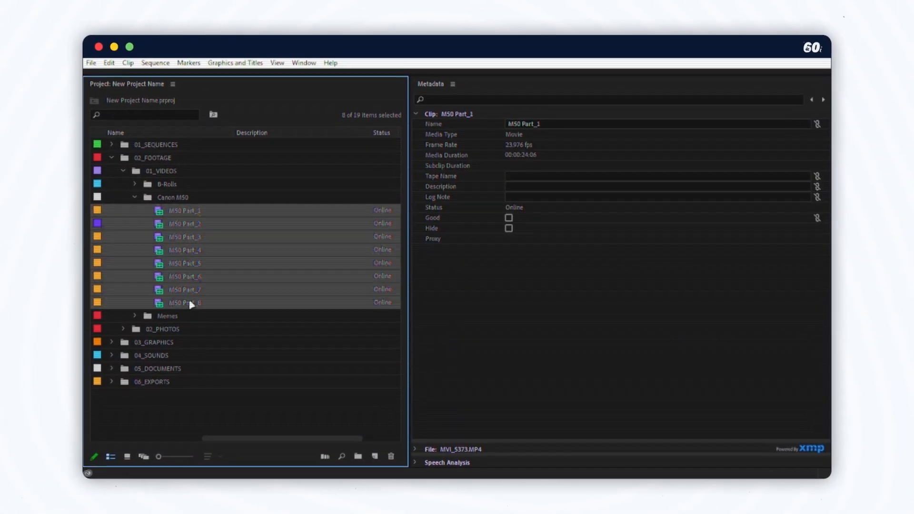
click(568, 175)
text(A-Rolls)
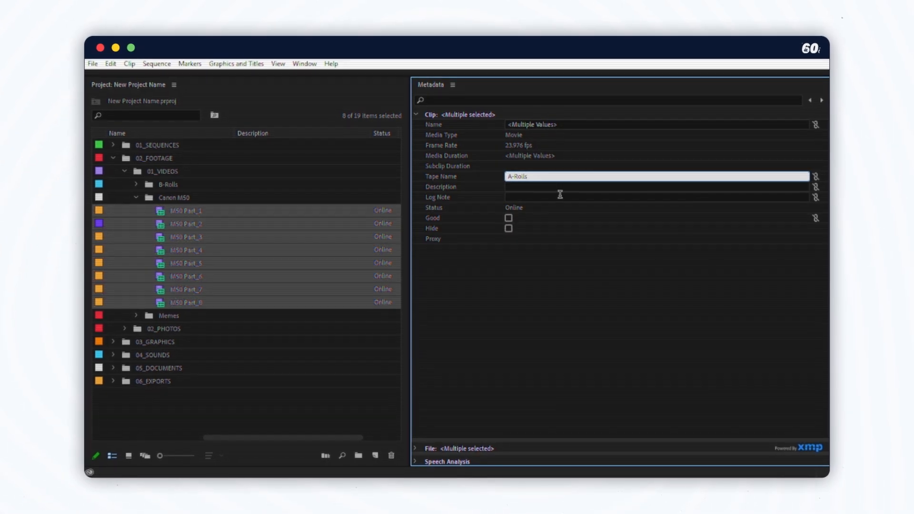
Set the Log Note metadata of the eight selected M50 clips to Camera 01 Canon M50
click(560, 194)
text(Camera )
text(01 Canon M50)
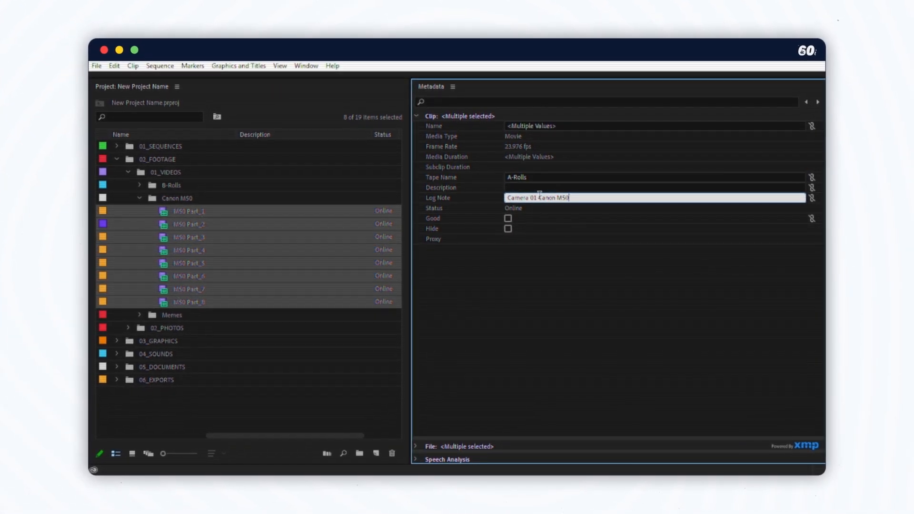
Set the description of M50 Part_1 to CC Hero Shot and enter PT1 Introduction & F in the next description
click(314, 212)
click(313, 210)
text(CC Hero Shot)
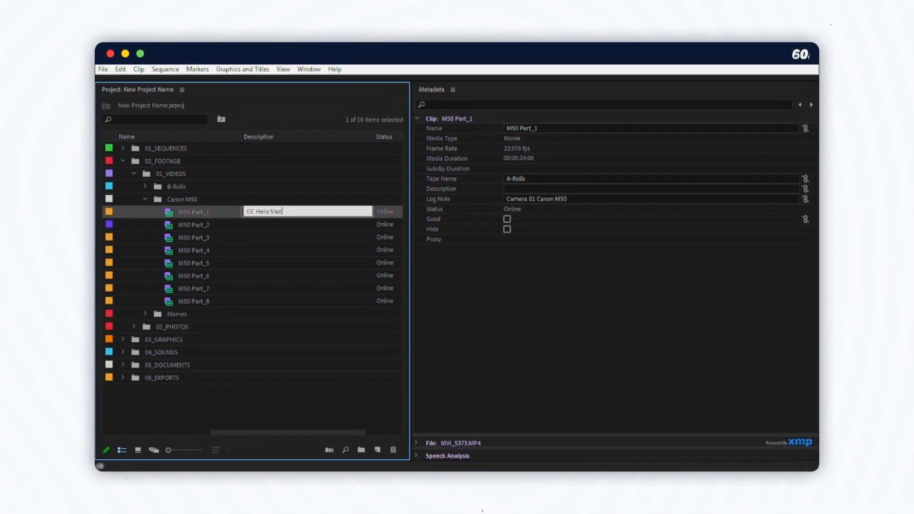
key(Tab)
text(PT1 Introduction & F)
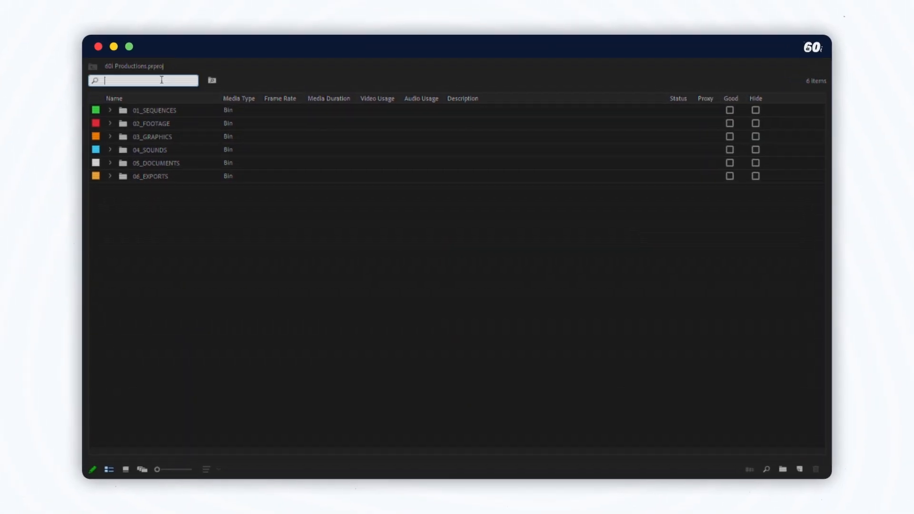
Search the 60i Productions project for SFX Whooshes Wind
text(X)
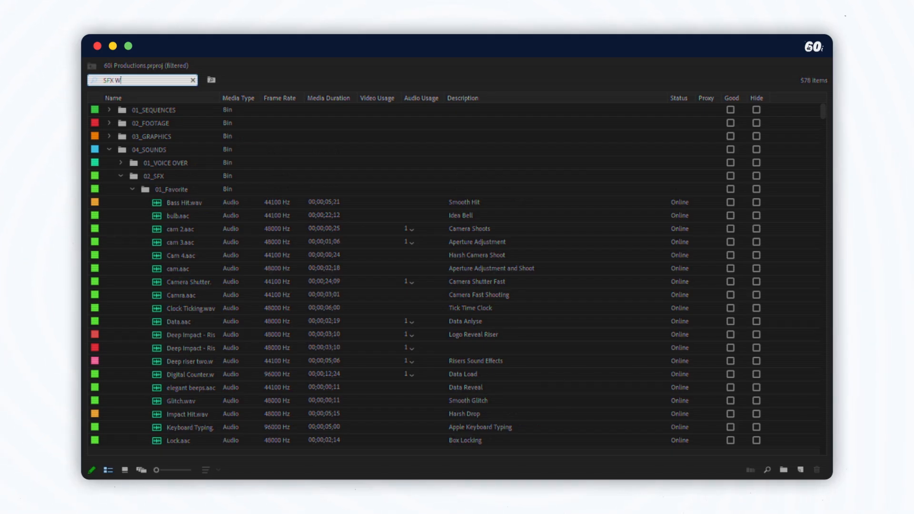
text(ooshe)
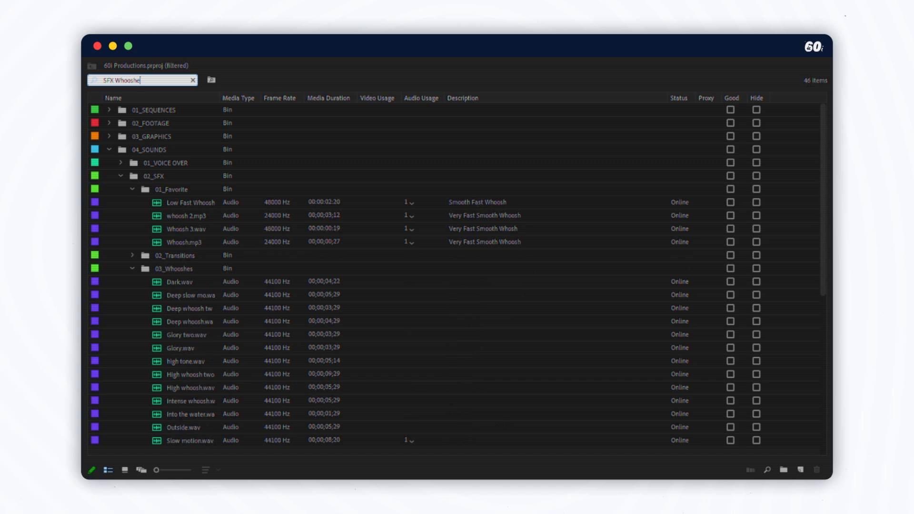
text(s Wind)
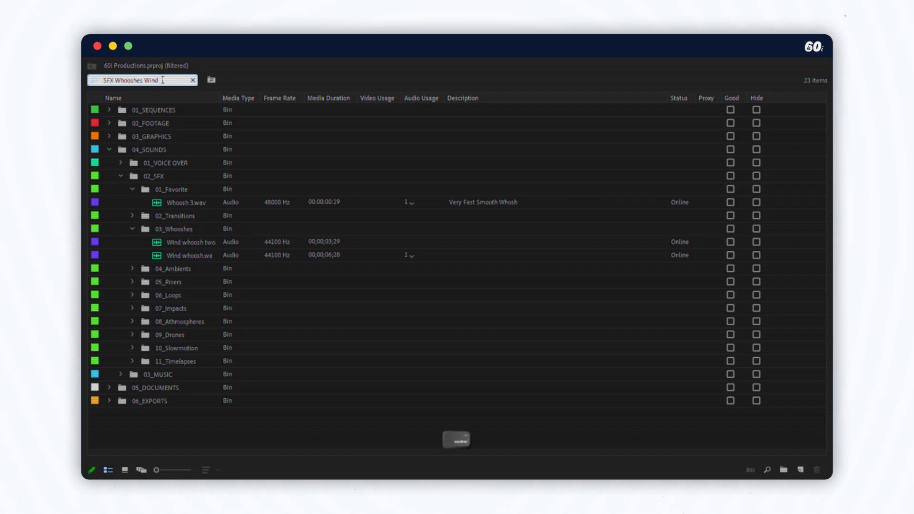
Open the Find dialog and examine the metadata columns available as search criteria
key(ctrl+f)
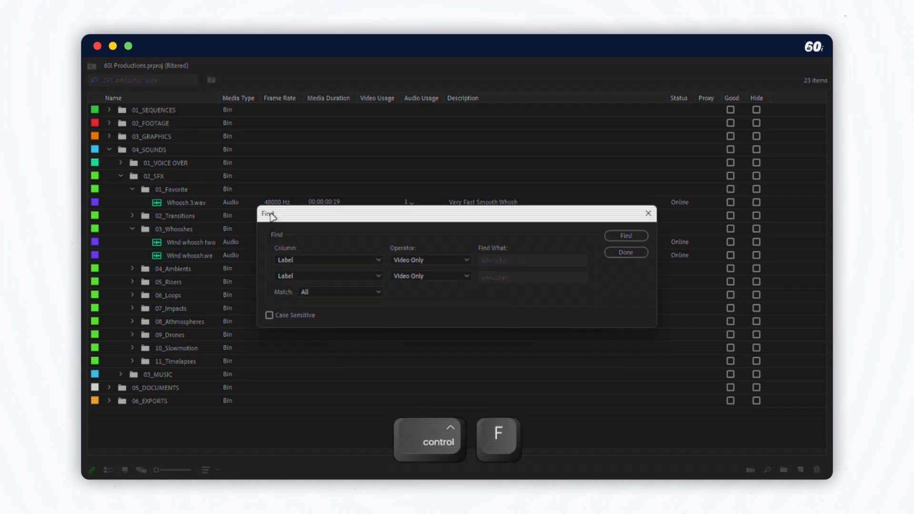
click(333, 260)
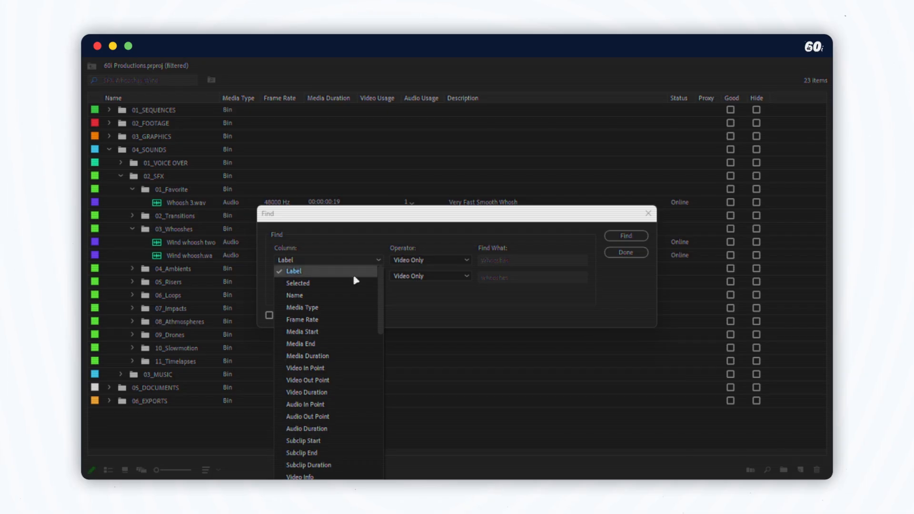
drag(383, 302, 377, 378)
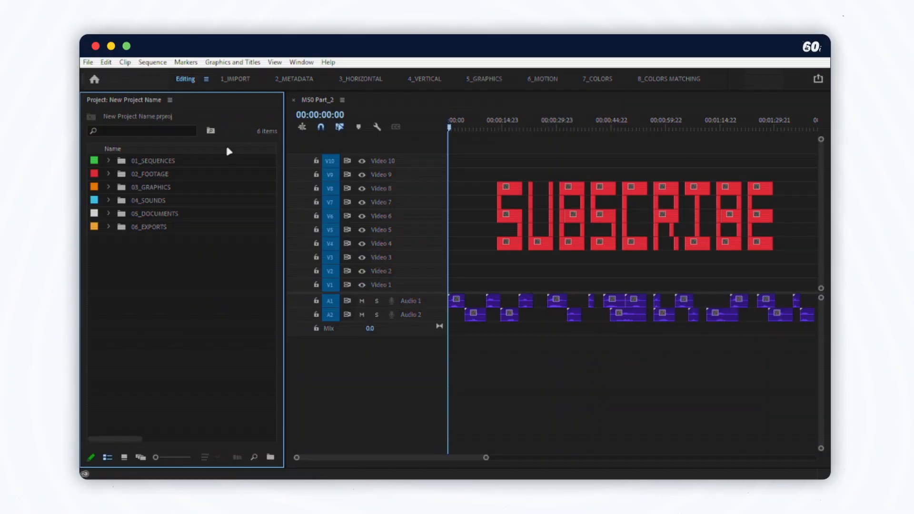
Start a new search bin in New Project Name that matches on both Log Note and Tape Name metadata
click(211, 130)
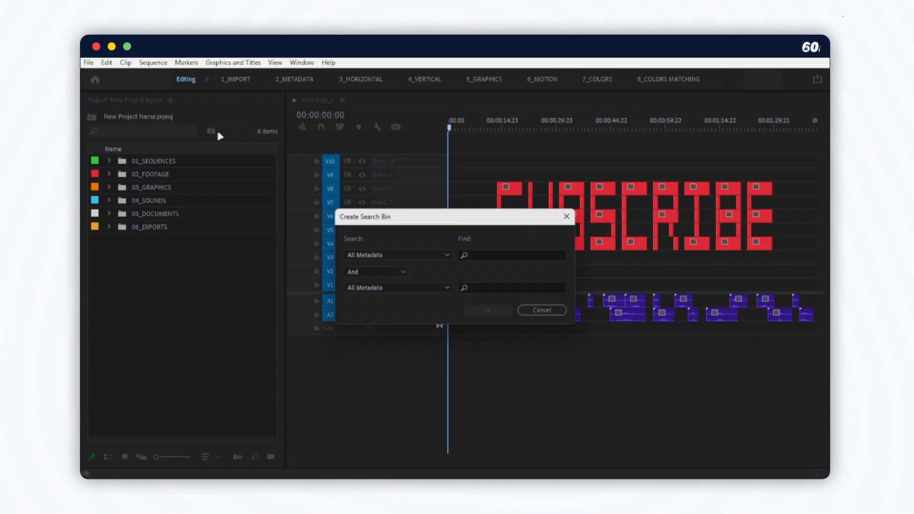
click(408, 255)
scroll(400, 333, down, 3)
click(396, 365)
click(419, 288)
scroll(428, 271, down, 3)
click(440, 257)
Set the search terms to B-Roll for Log Note and Editing for Tape Name, and create the search bin
click(485, 254)
text(B-Roll)
click(485, 287)
text(Editing)
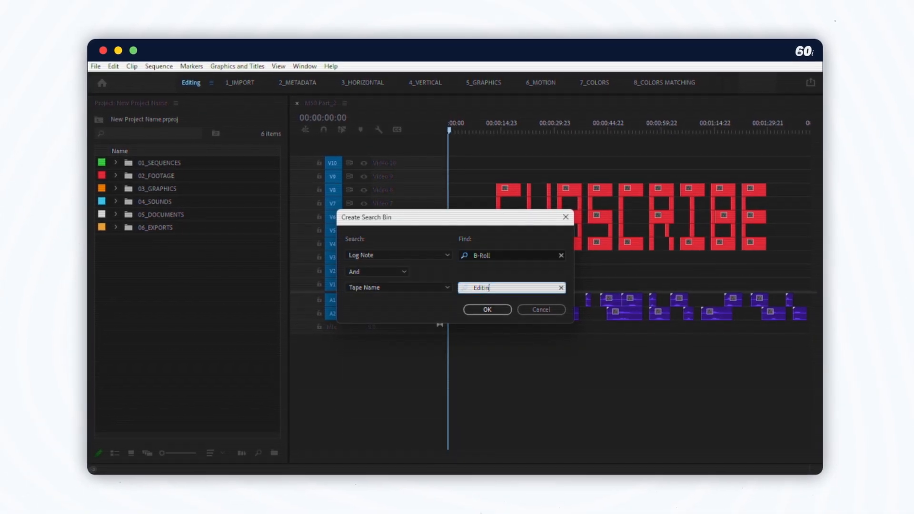
click(475, 309)
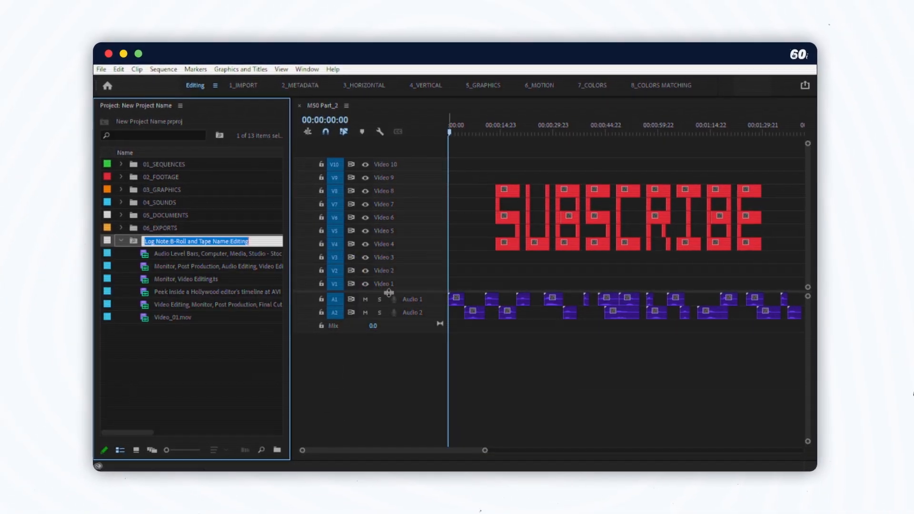